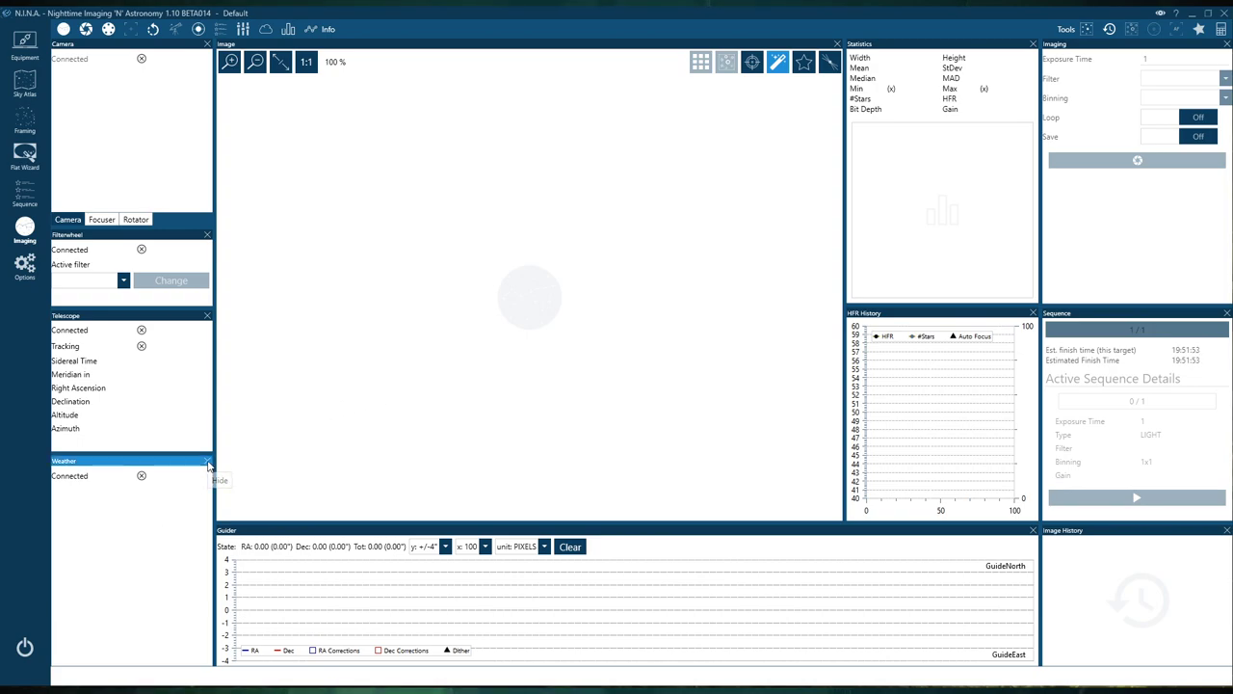
Hide the Weather panel and dock the Sequence panel as a tab together with the Imaging panel
left_click(207, 461)
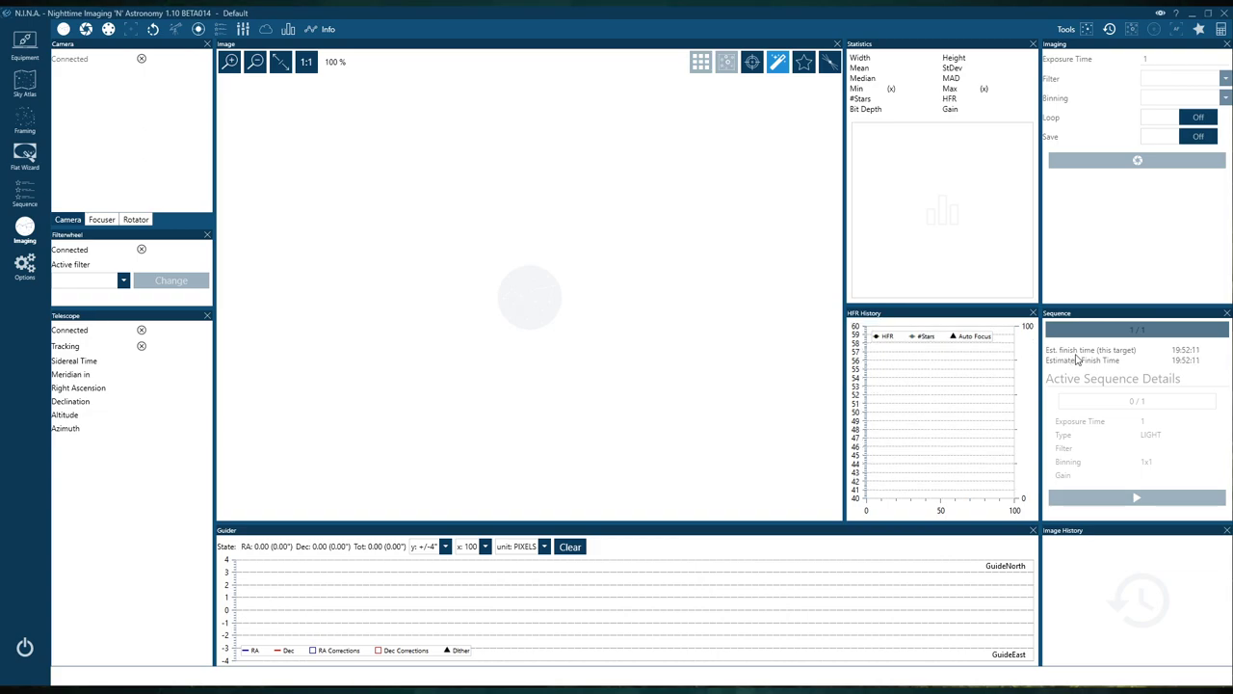
left_click(1134, 318)
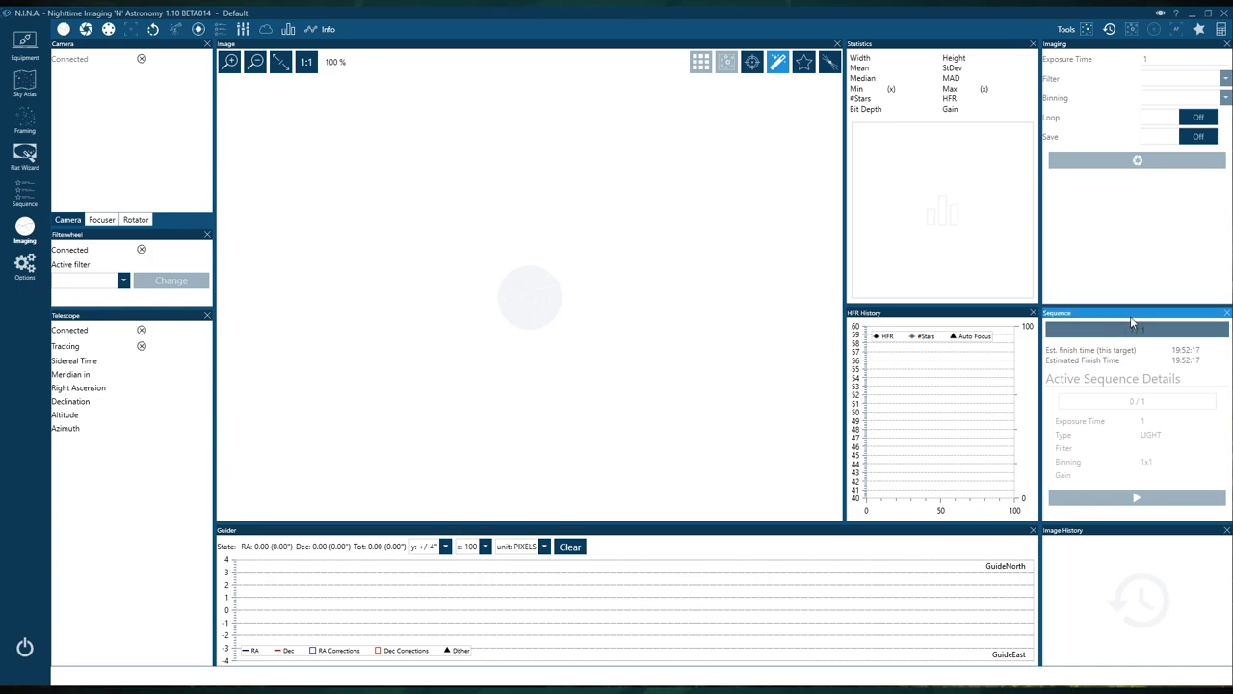
left_click_drag(1130, 316, 1140, 251)
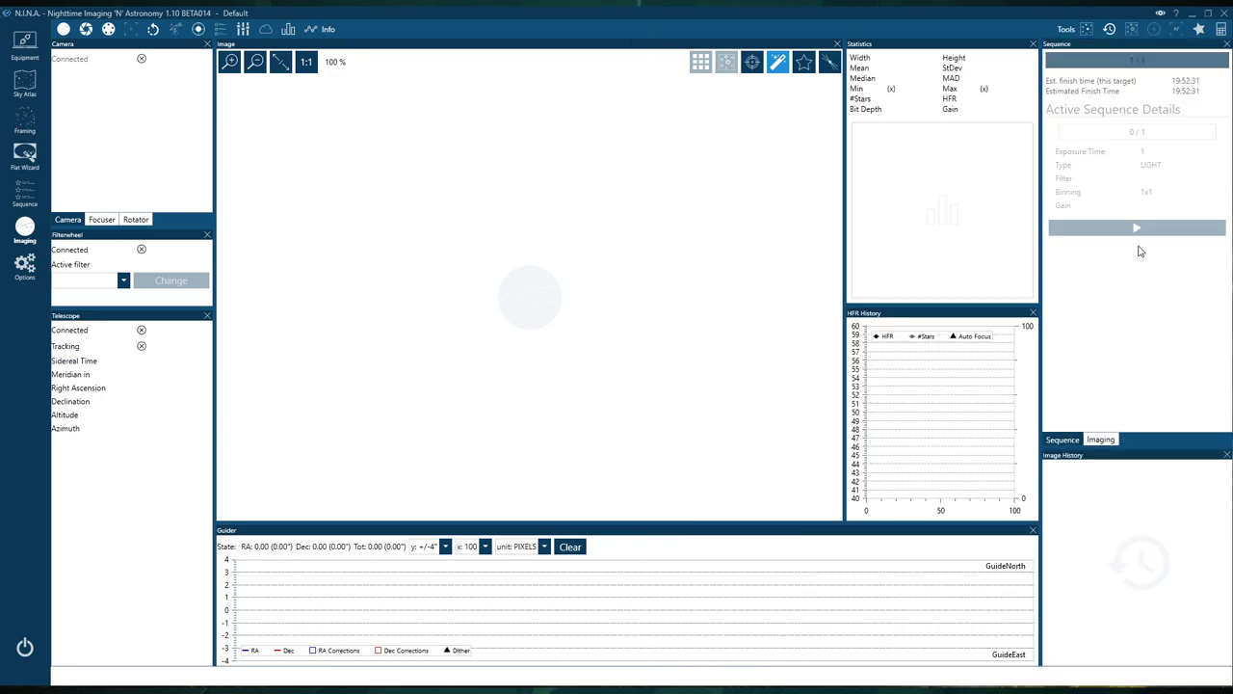
Reorder the tabs of the docked group so Imaging precedes Sequence, and bring Sequence to the front
left_click(1100, 440)
left_click_drag(1100, 440, 1072, 443)
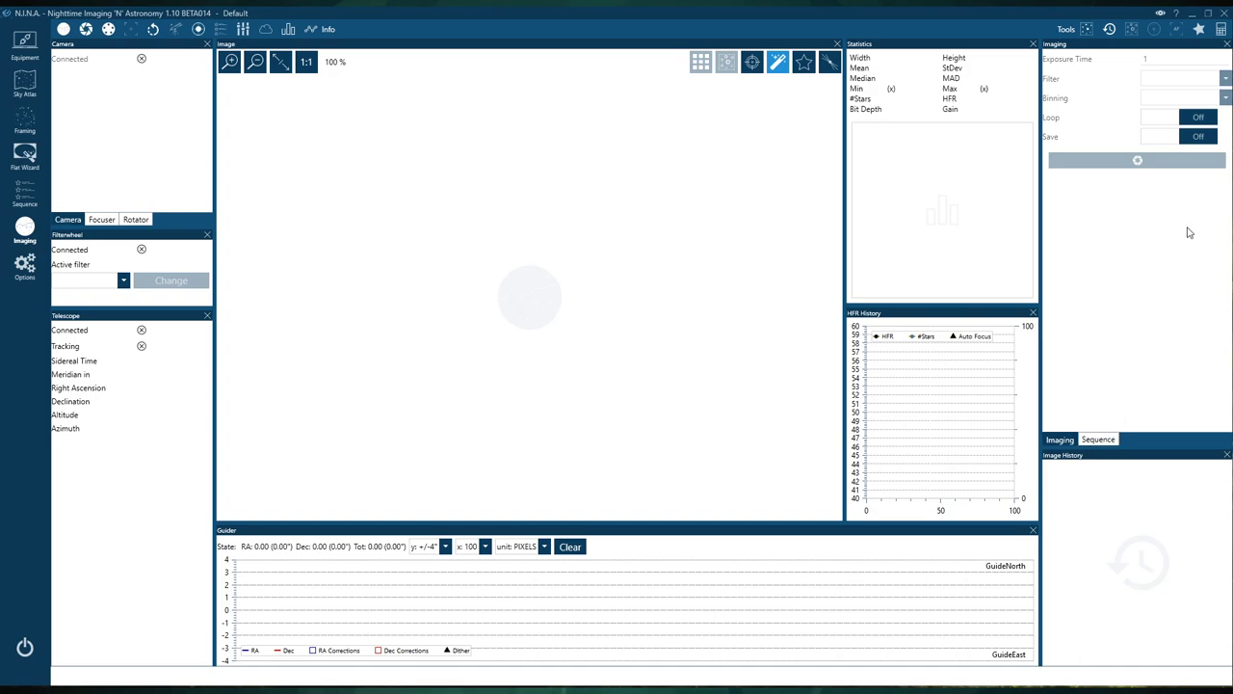
left_click(1096, 441)
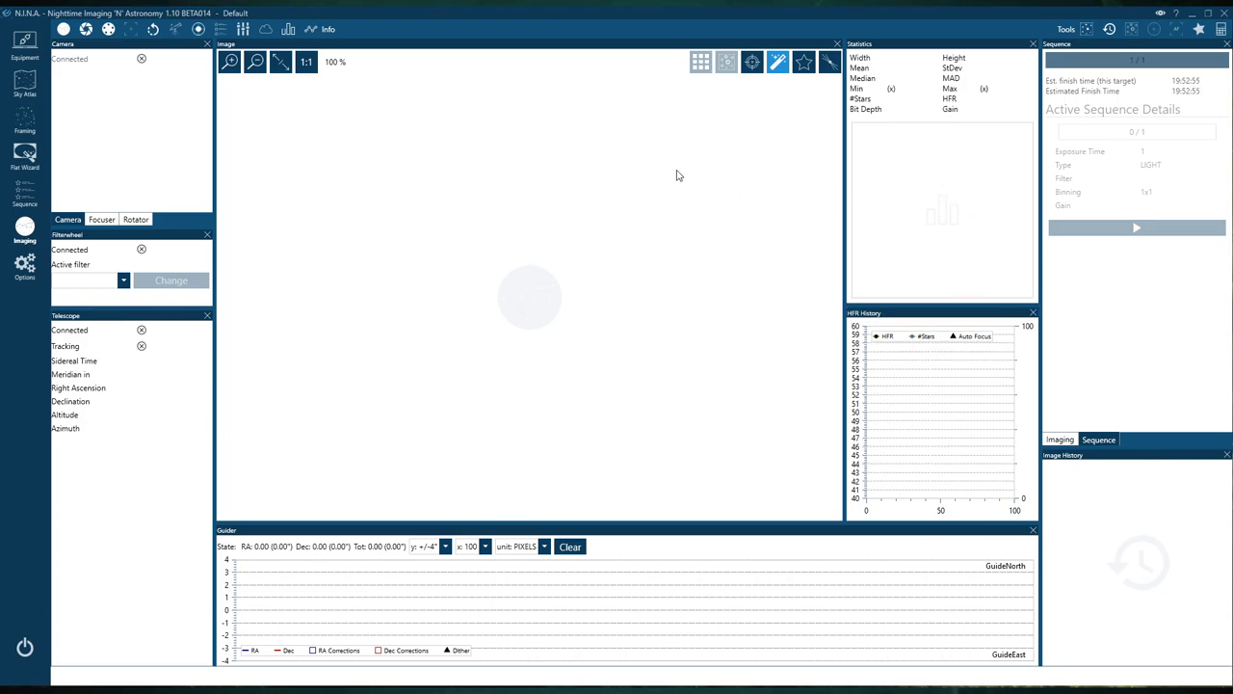
Move the Statistics panel between the Imaging/Sequence group and Image History, and the HFR History panel below Telescope
left_click_drag(902, 46, 1136, 264)
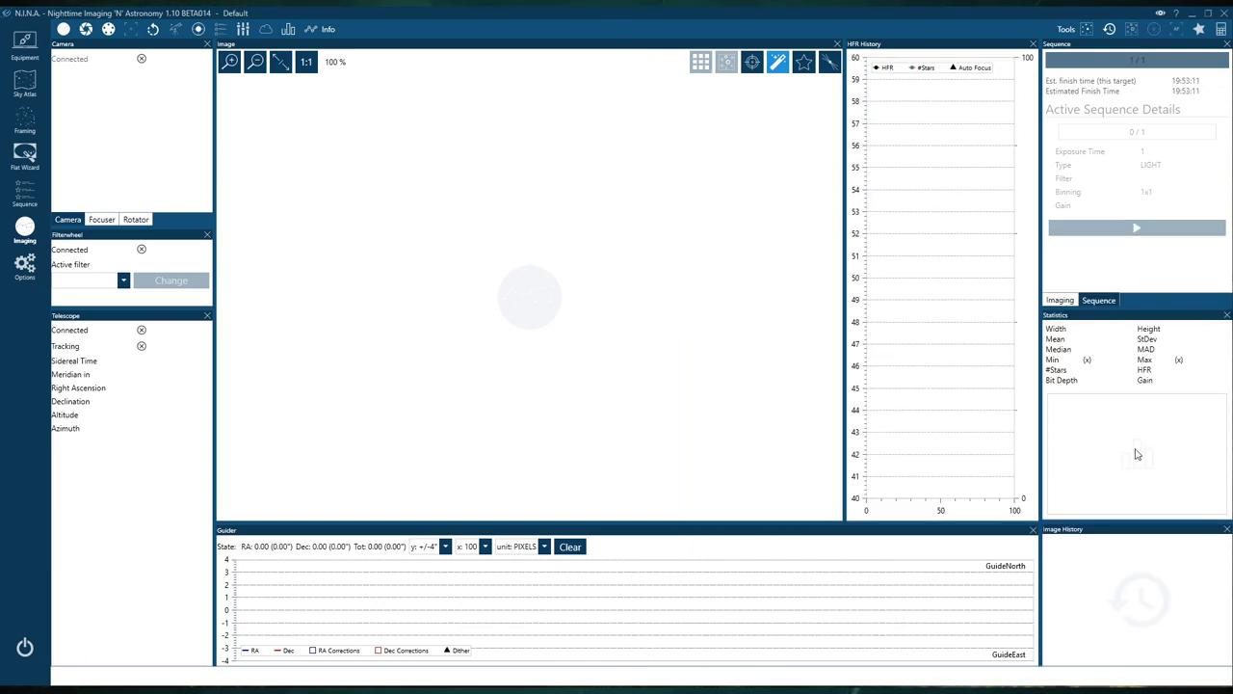
mouse_move(908, 253)
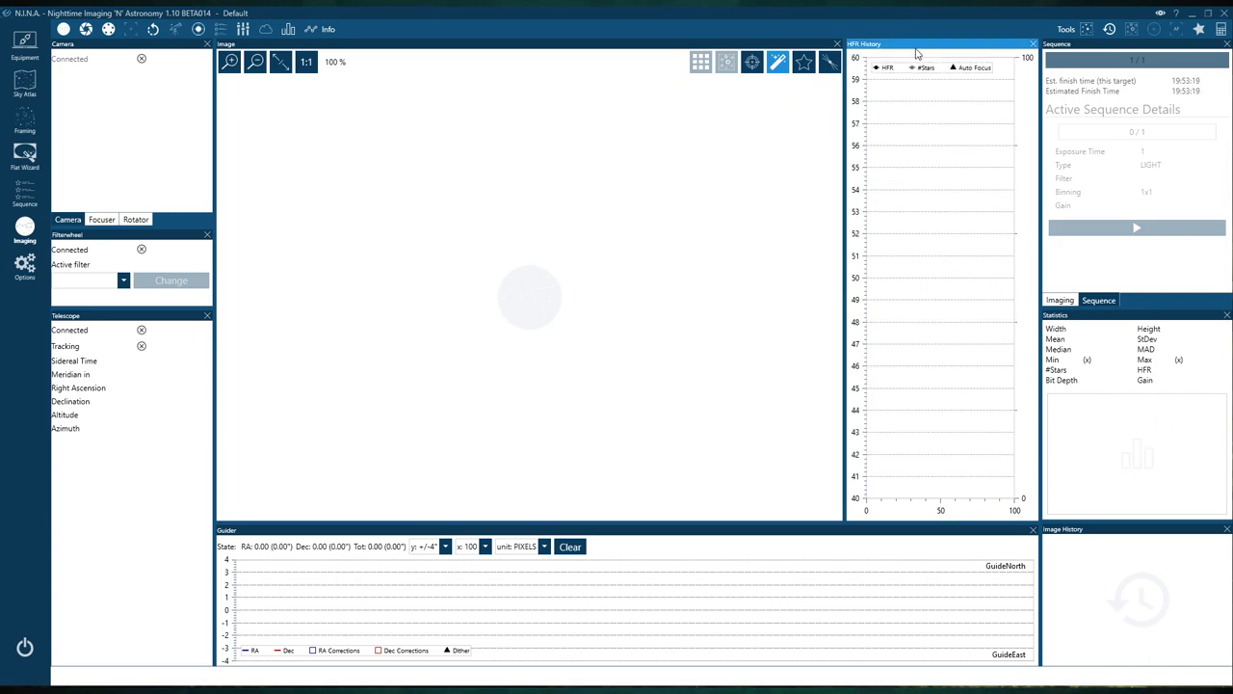
left_click_drag(916, 48, 164, 449)
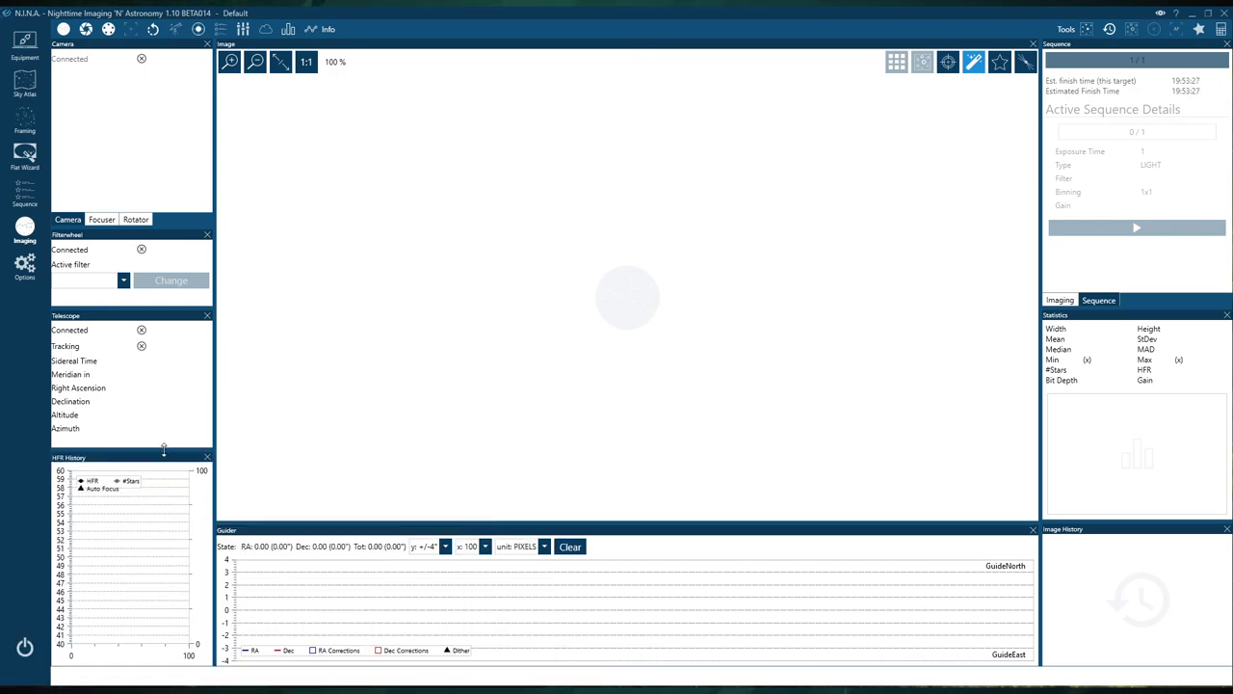
Widen the columns holding HFR History and Sequence slightly, and shorten the Imaging/Sequence group to give Statistics more height
mouse_move(216, 393)
left_mouse_down()
mouse_move(255, 388)
mouse_move(239, 388)
left_mouse_up()
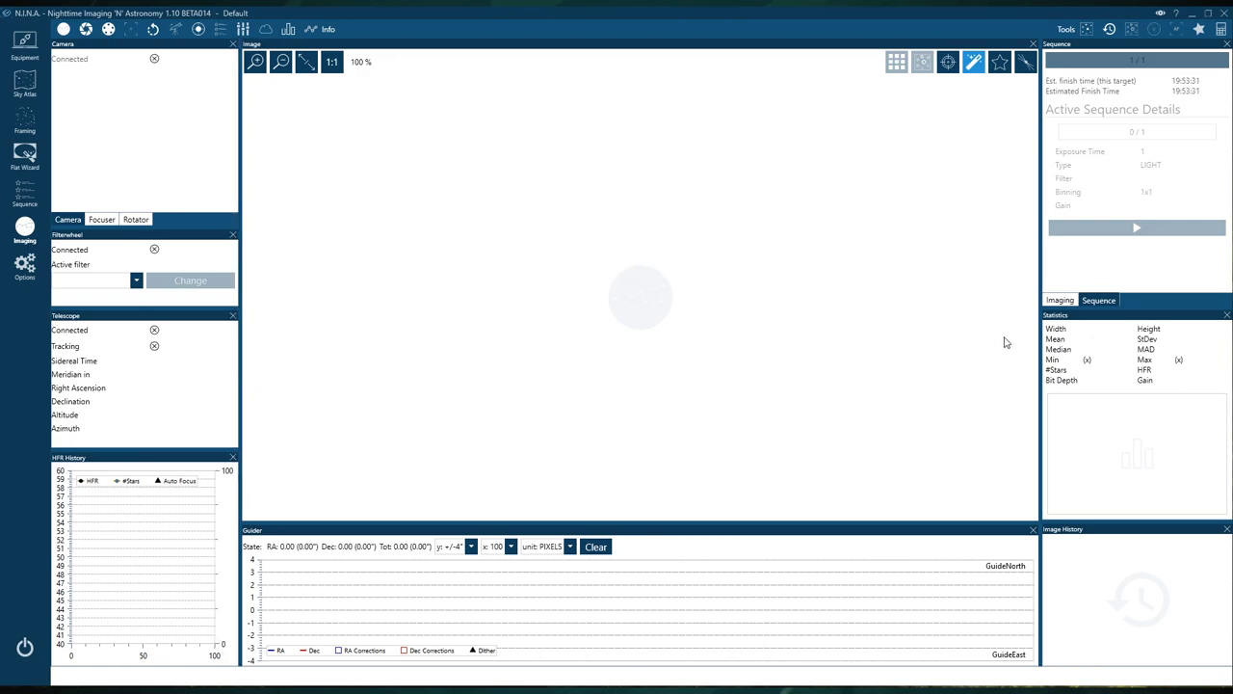
left_click_drag(1038, 333, 1007, 330)
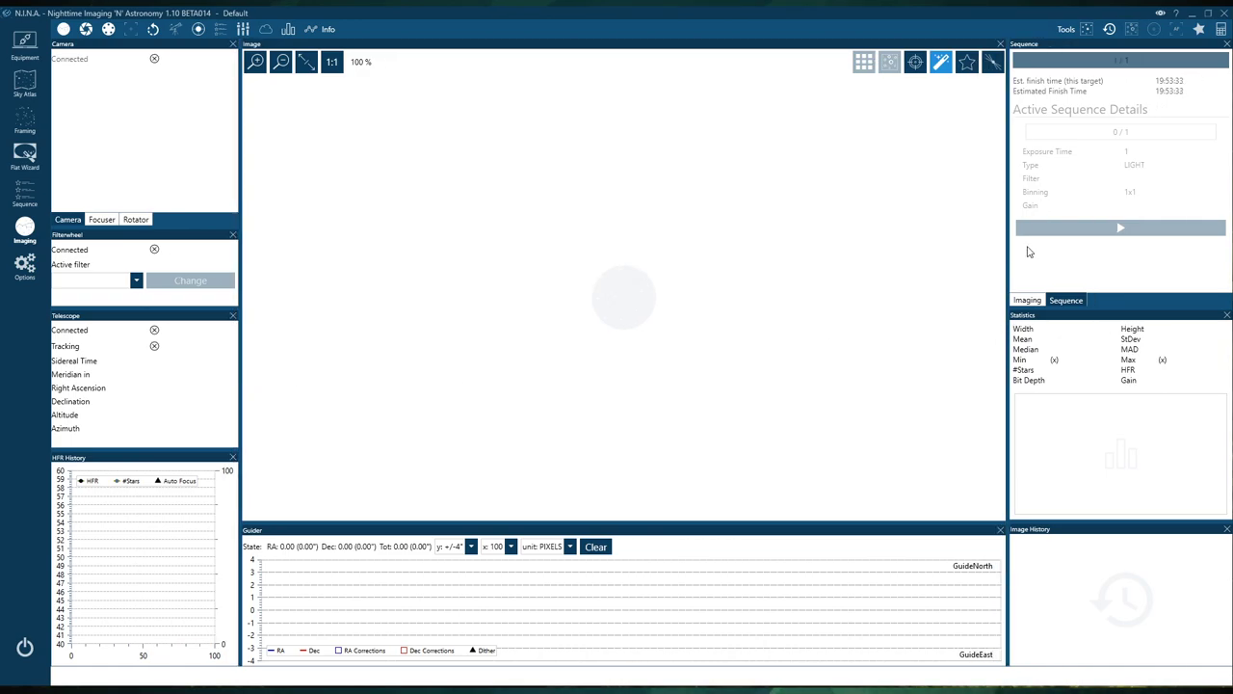
left_click_drag(1077, 291, 1107, 261)
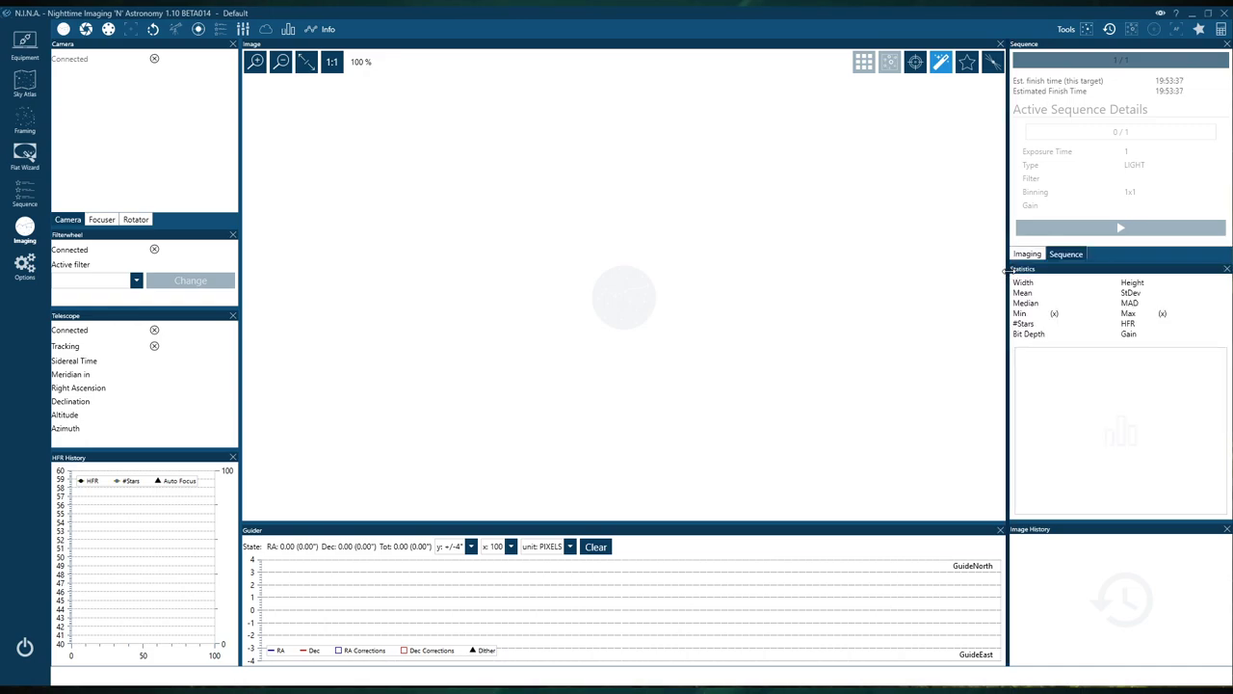
left_click_drag(1008, 269, 1032, 270)
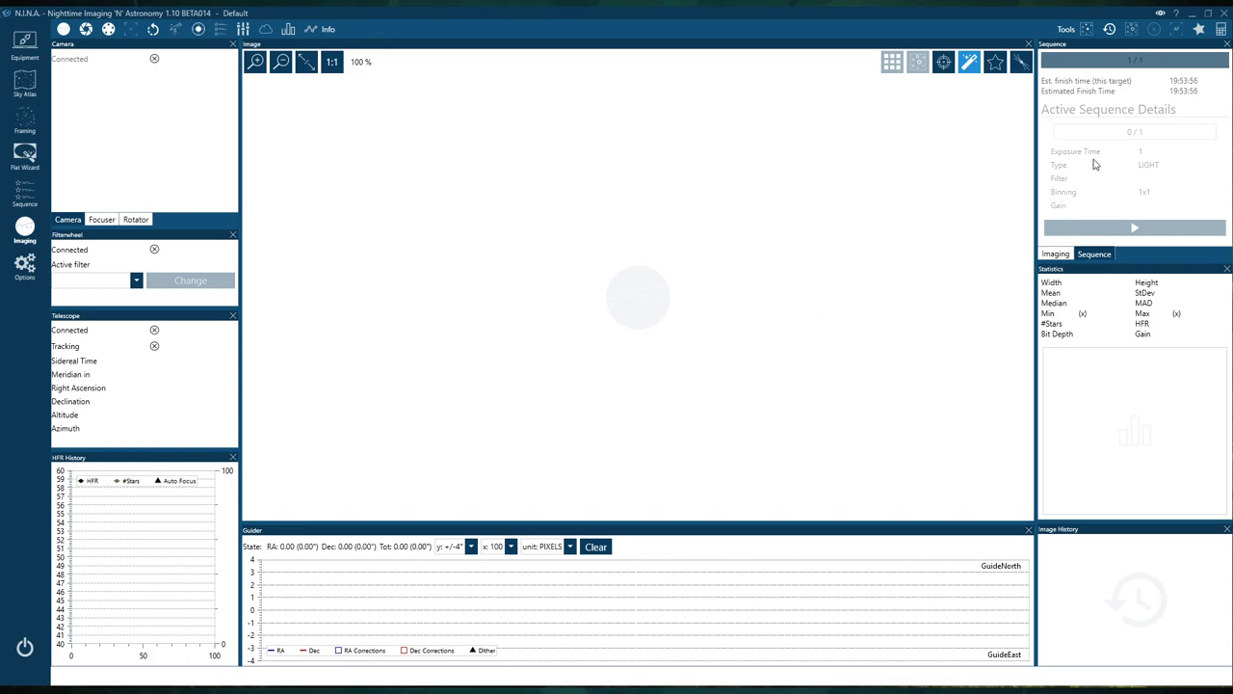
Show the Manual Focus Targets tool and dock it as a tab with the Image History panel
left_click(1199, 34)
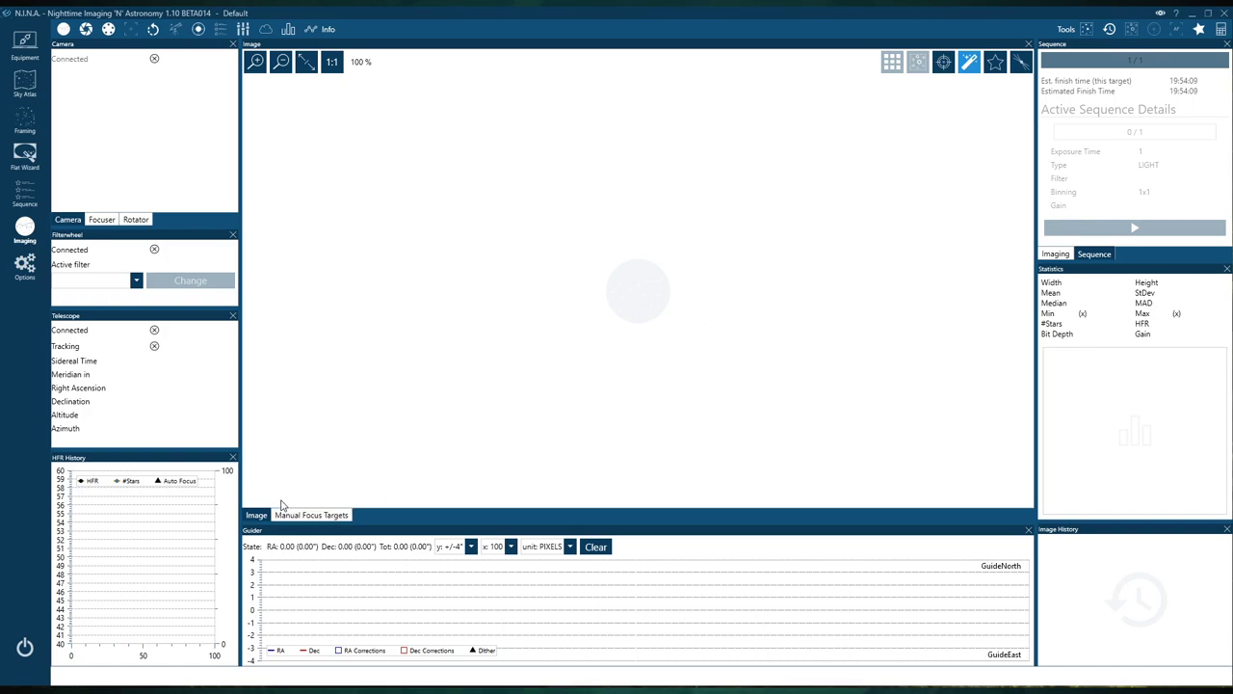
left_click(307, 514)
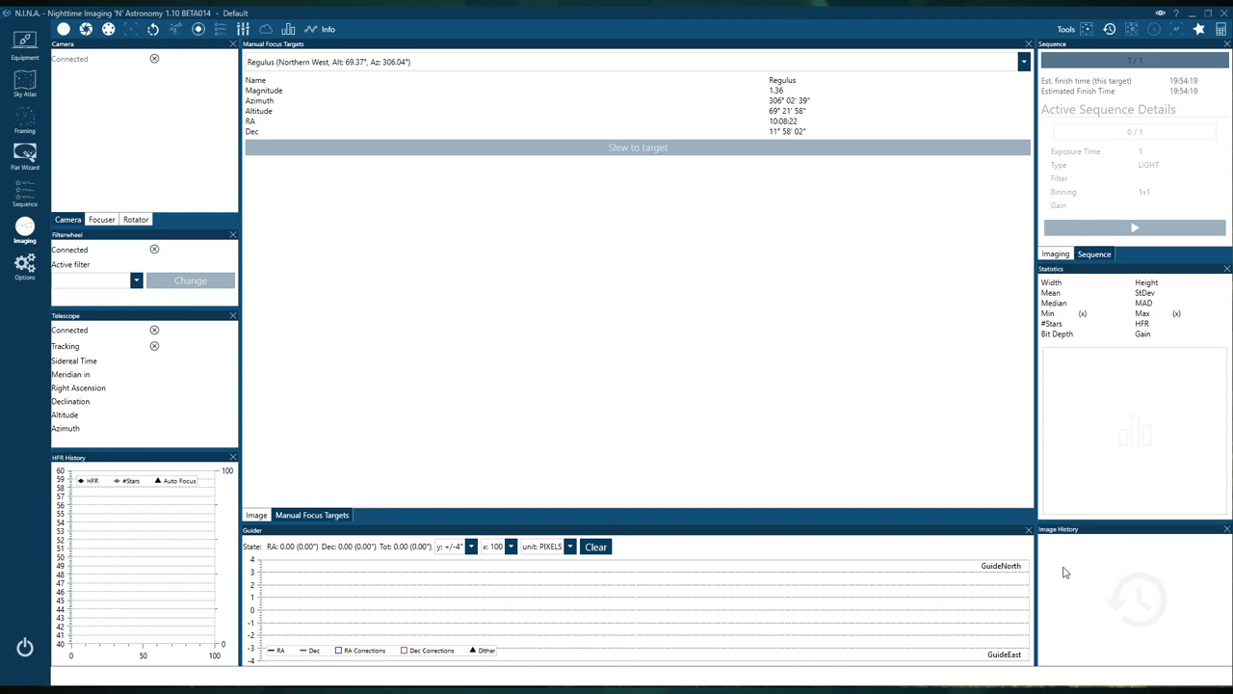
left_click_drag(323, 515, 1123, 586)
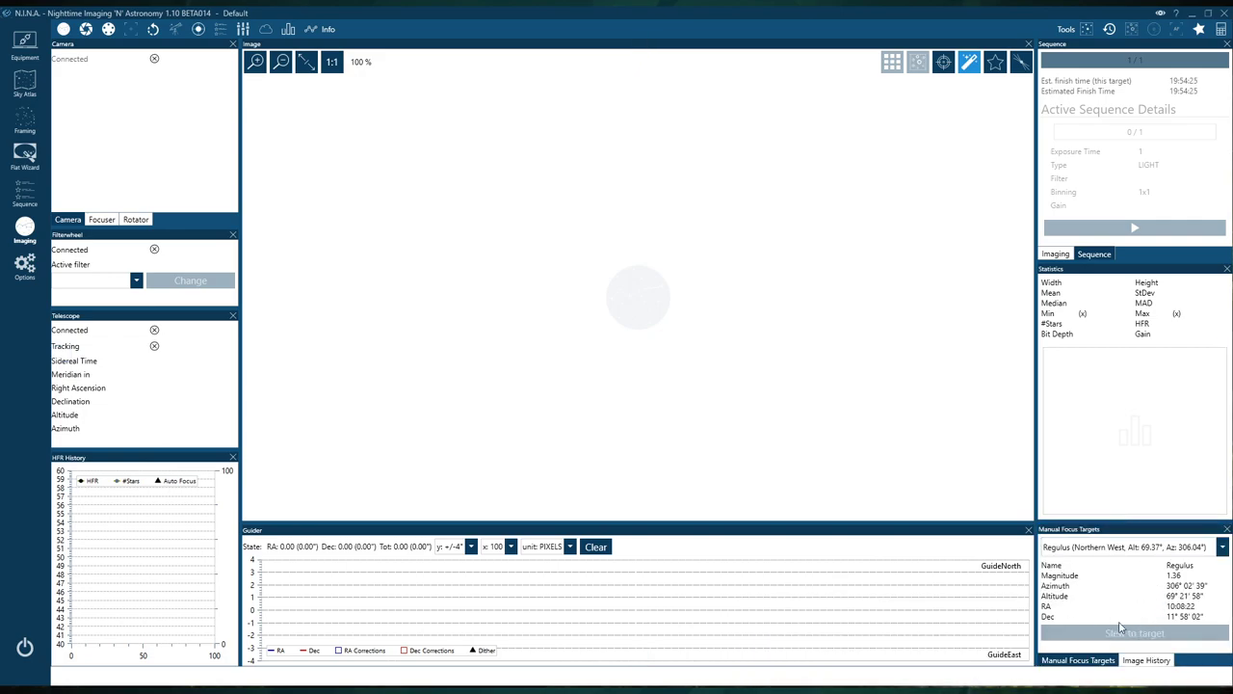
Move the combined Image History and Manual Focus Targets group into the Guider panel as tabs
left_click(1139, 661)
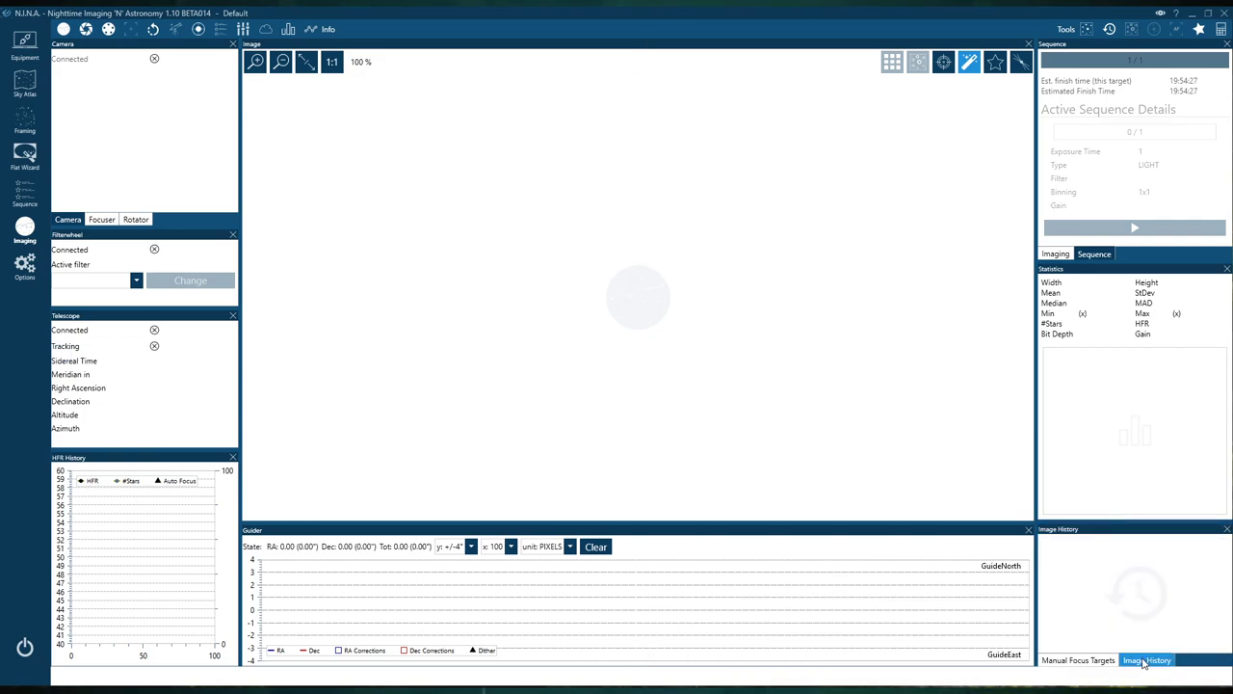
left_click(1146, 533)
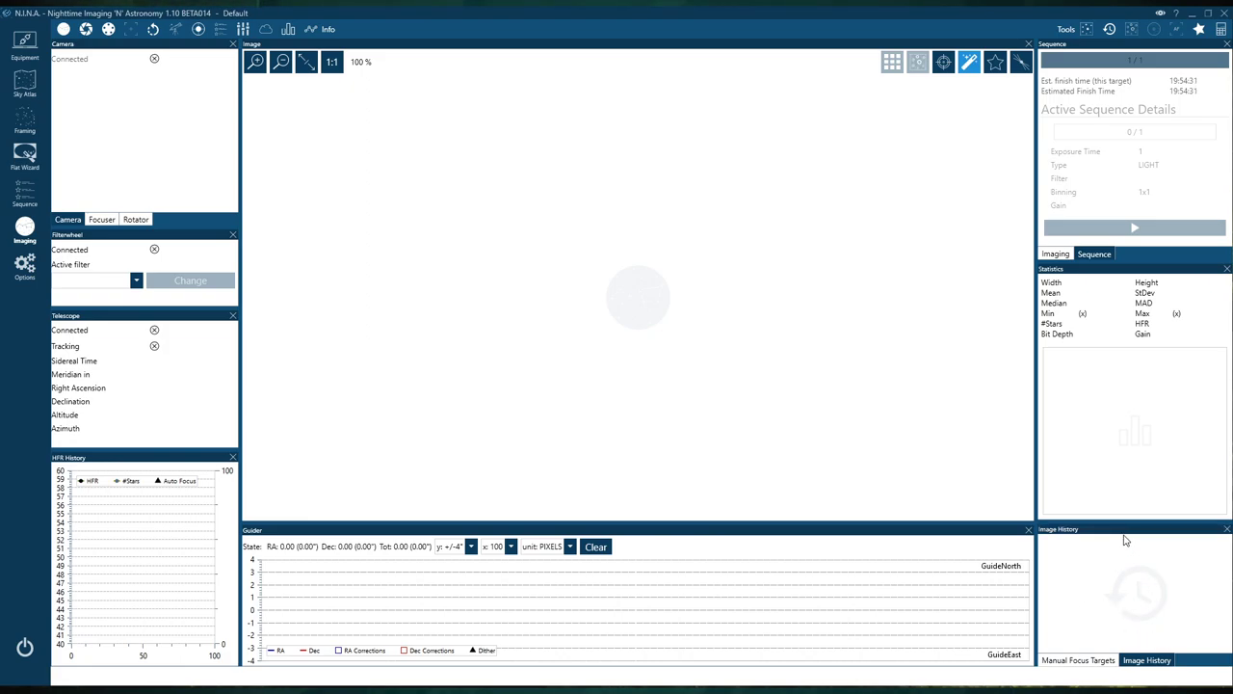
left_click_drag(1089, 536, 637, 602)
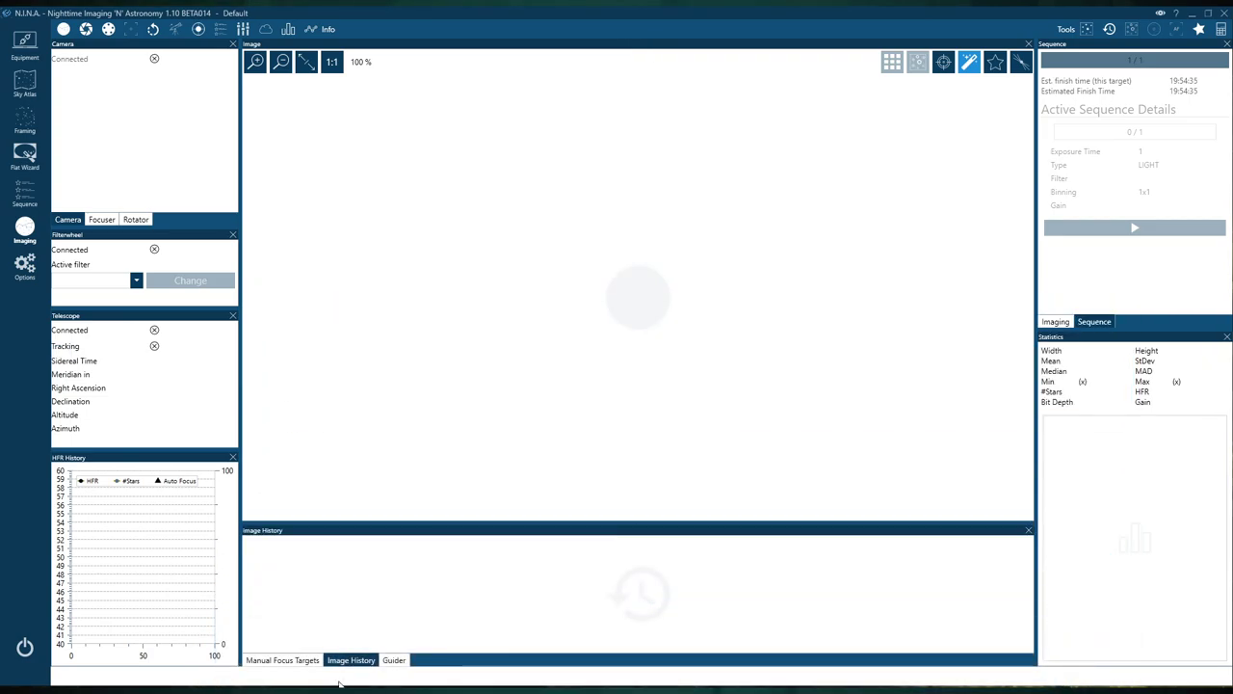
Switch repeatedly between Manual Focus Targets and Image History to view the tabs sharing the Guider area
left_click(289, 661)
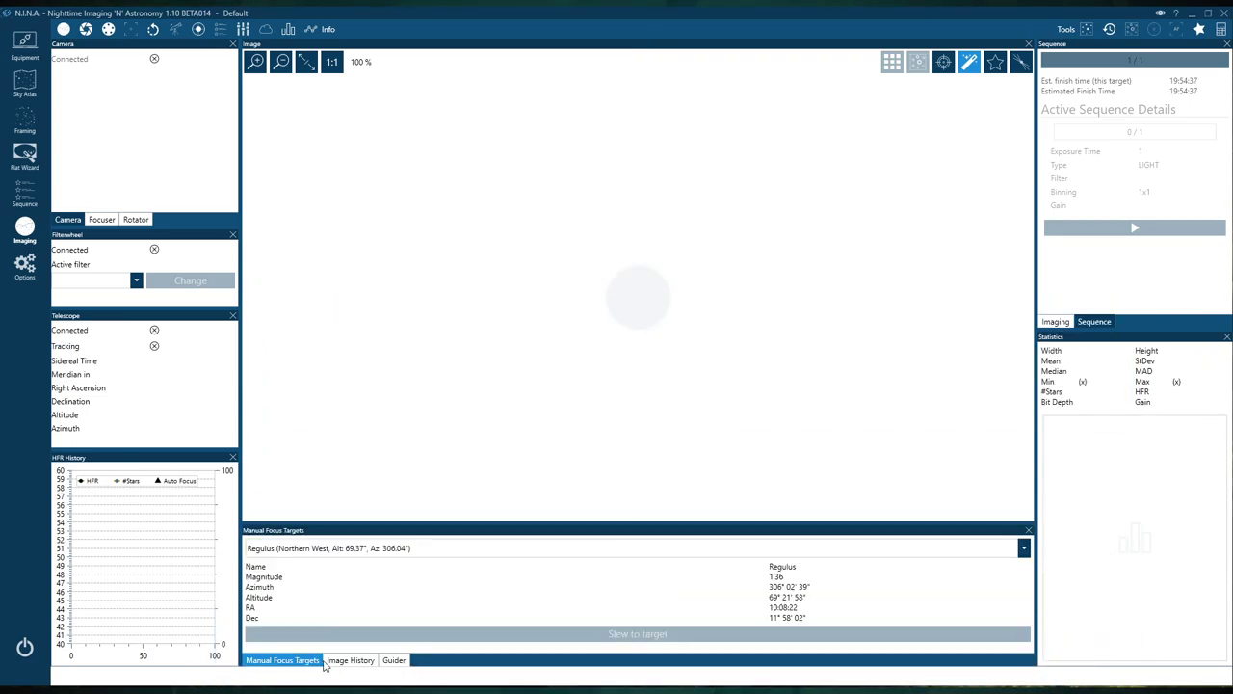
left_click(350, 660)
left_click(281, 661)
left_click(344, 660)
left_click(284, 660)
left_click(349, 660)
left_click(298, 661)
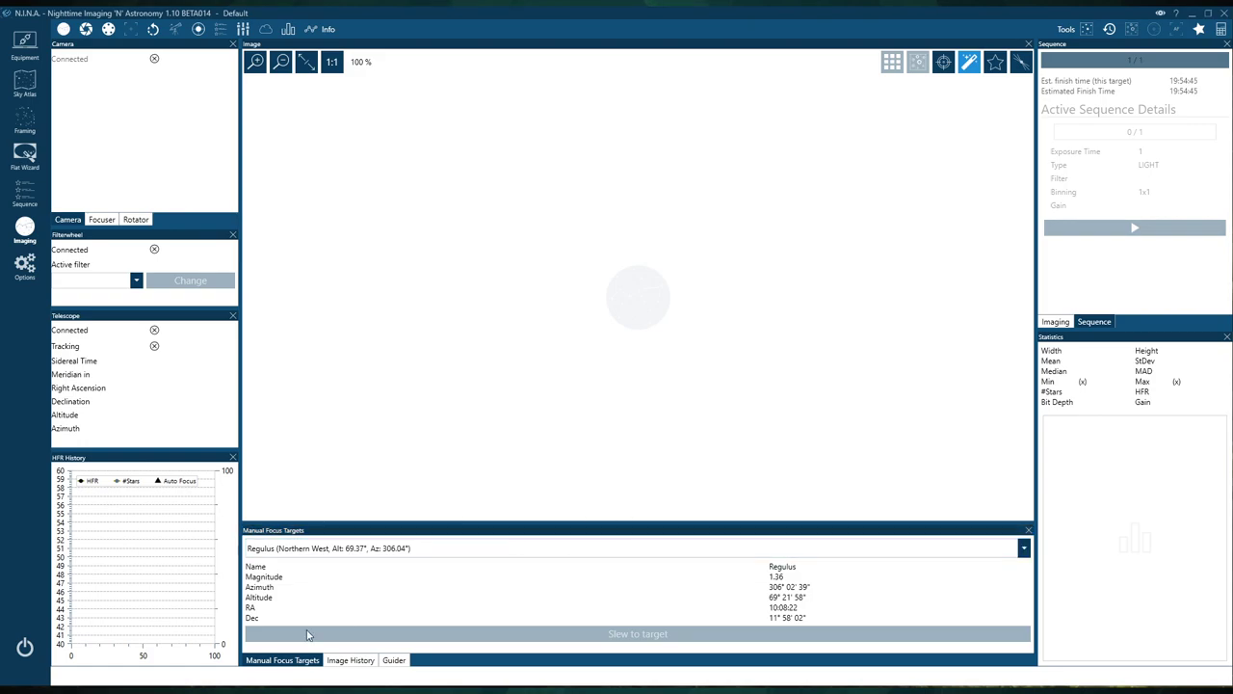
left_click(351, 660)
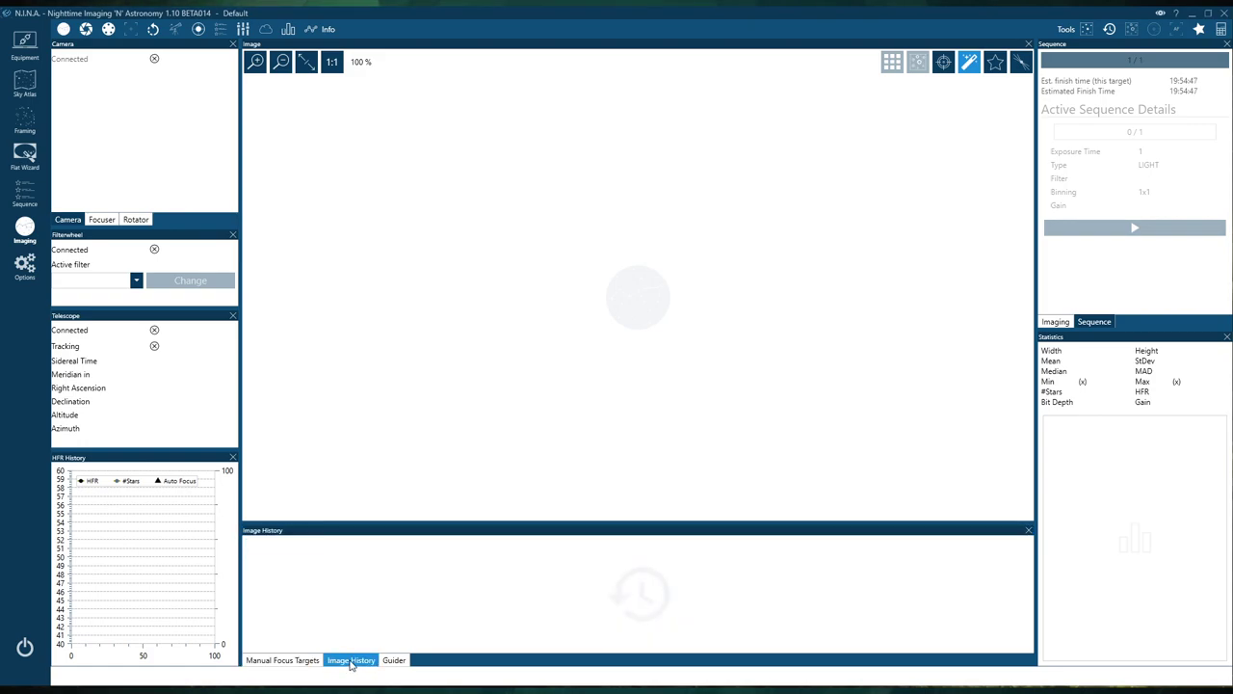
left_click(283, 661)
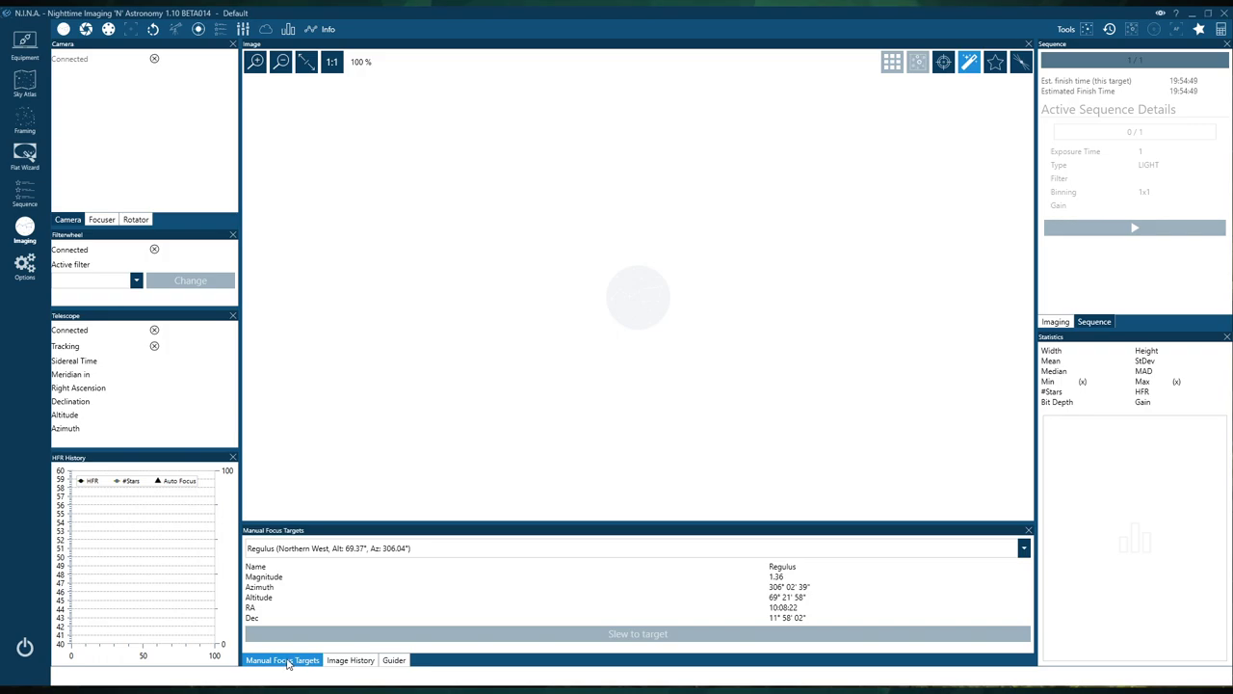
Separate Manual Focus Targets into its own panel below Statistics, and make the Imaging/Sequence group slightly taller
left_click_drag(314, 659, 371, 619)
left_click_drag(973, 633, 1122, 530)
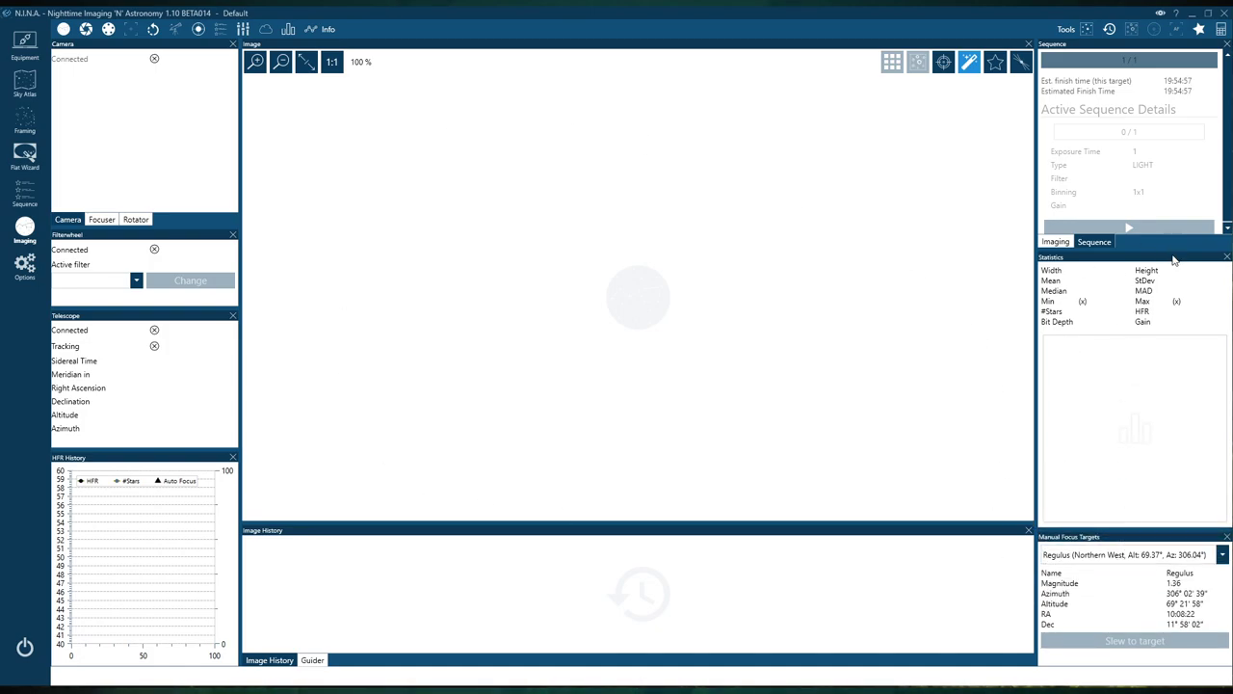
left_click_drag(1169, 250, 1166, 275)
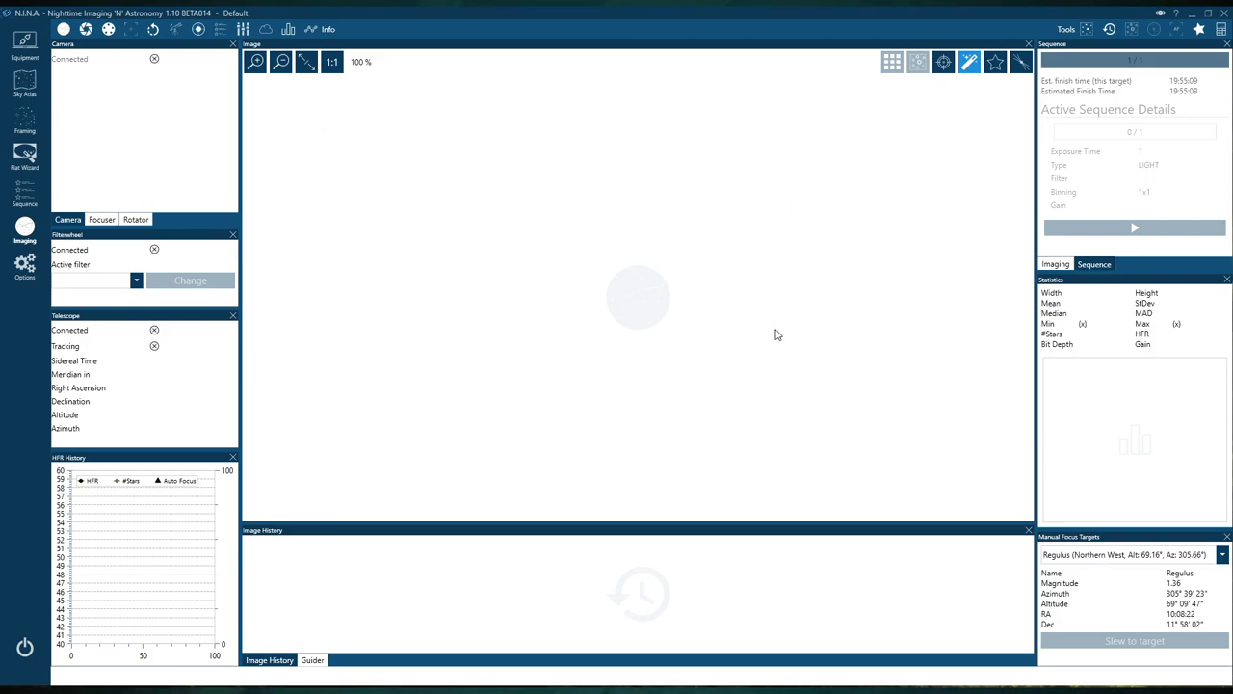
Reset the imaging layout to its default in the imaging options, and return to the Imaging view
left_click(24, 264)
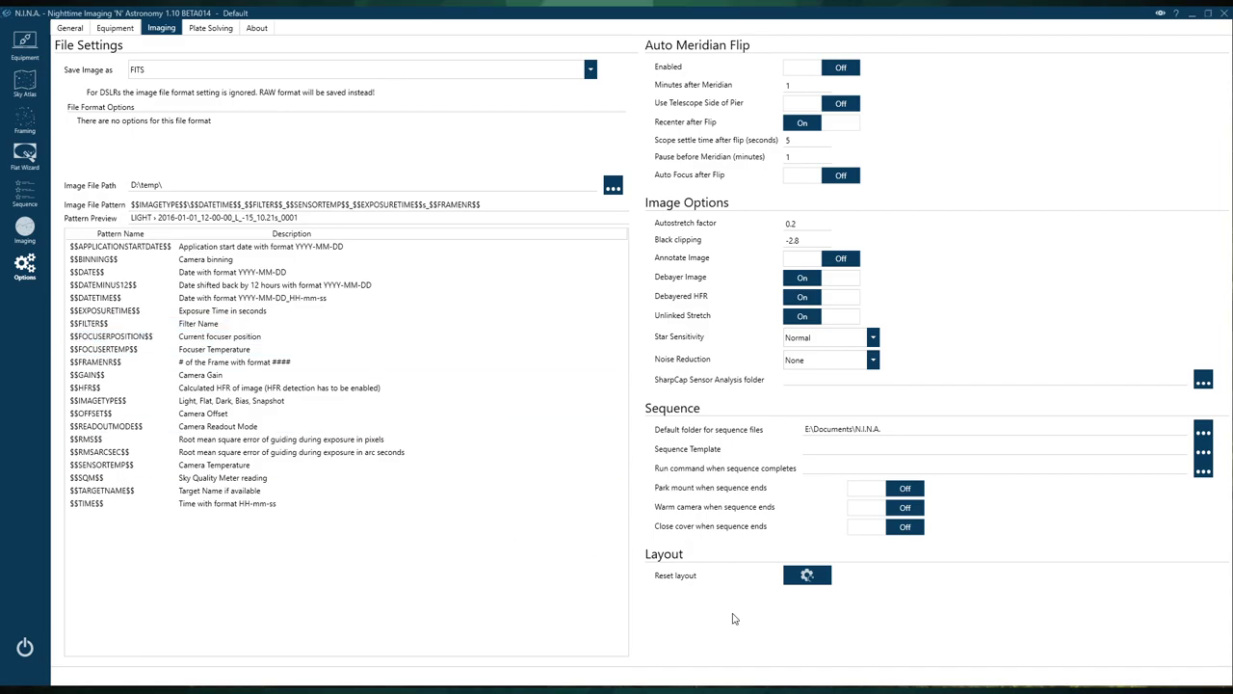
left_click(814, 575)
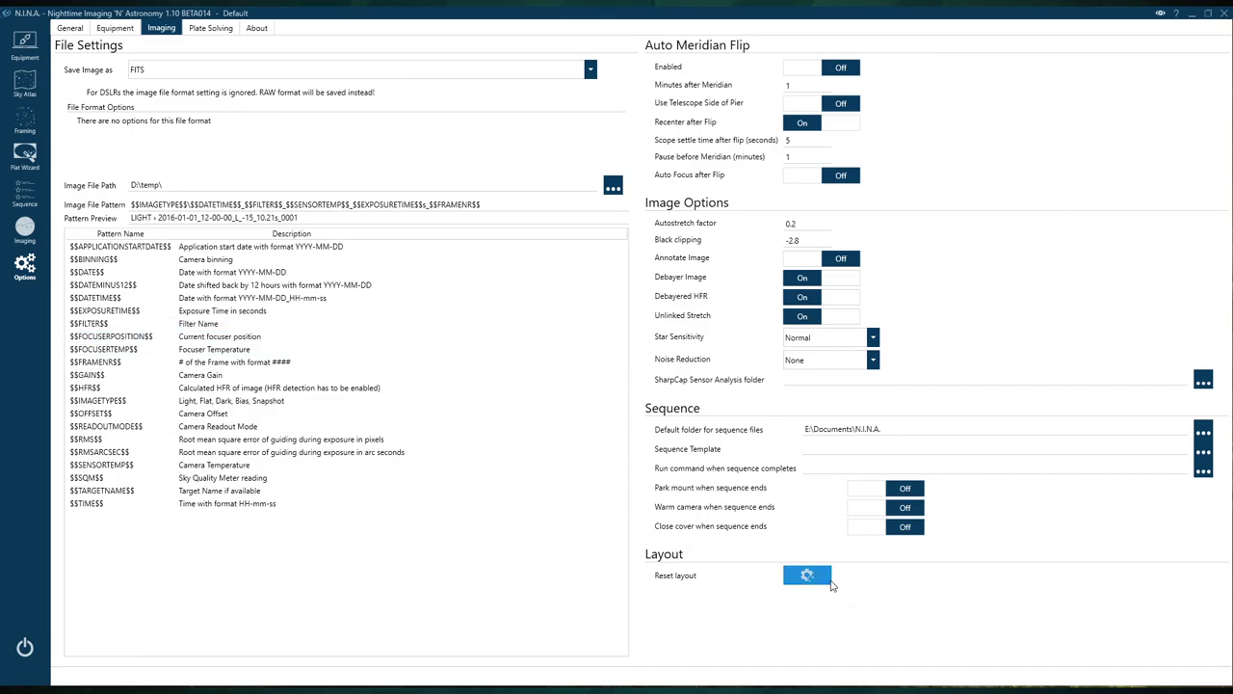
left_click(805, 573)
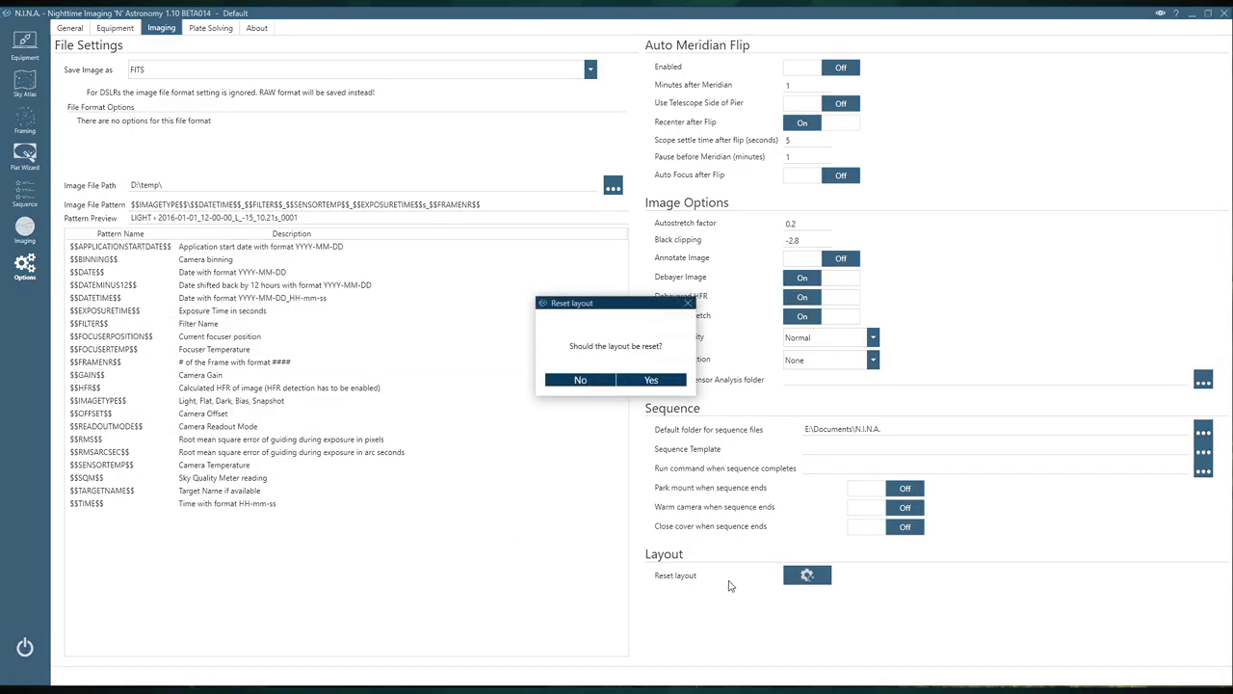
left_click(651, 382)
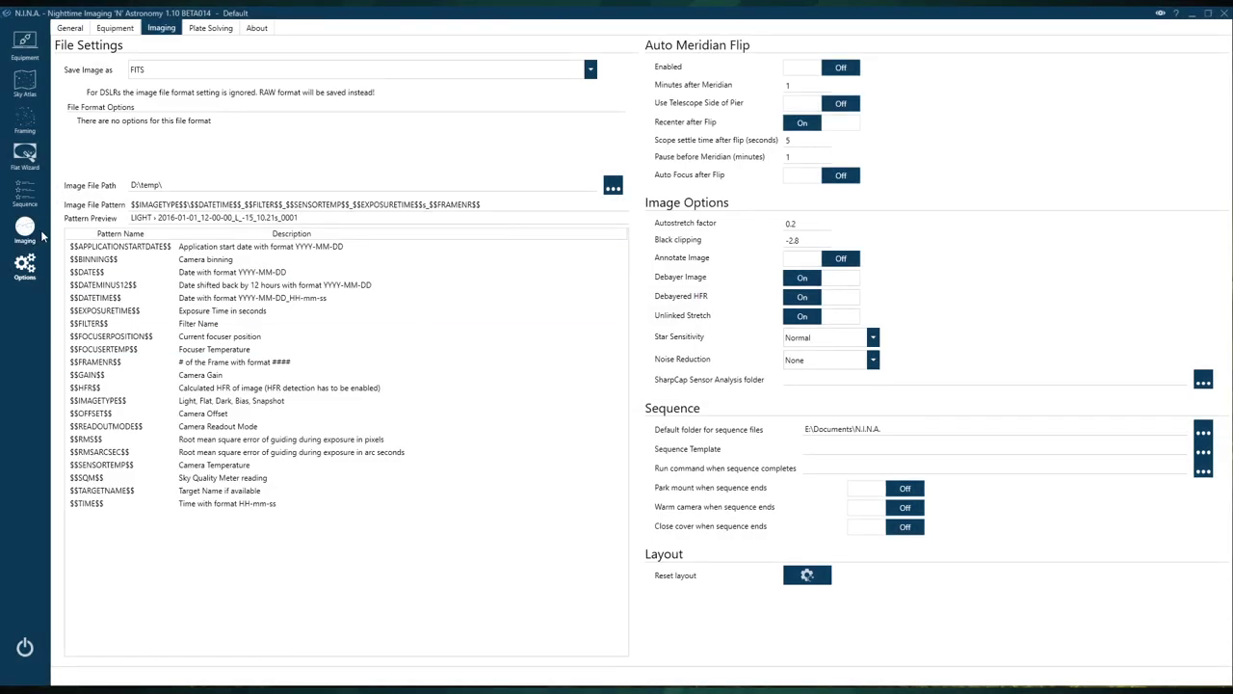
left_click(39, 234)
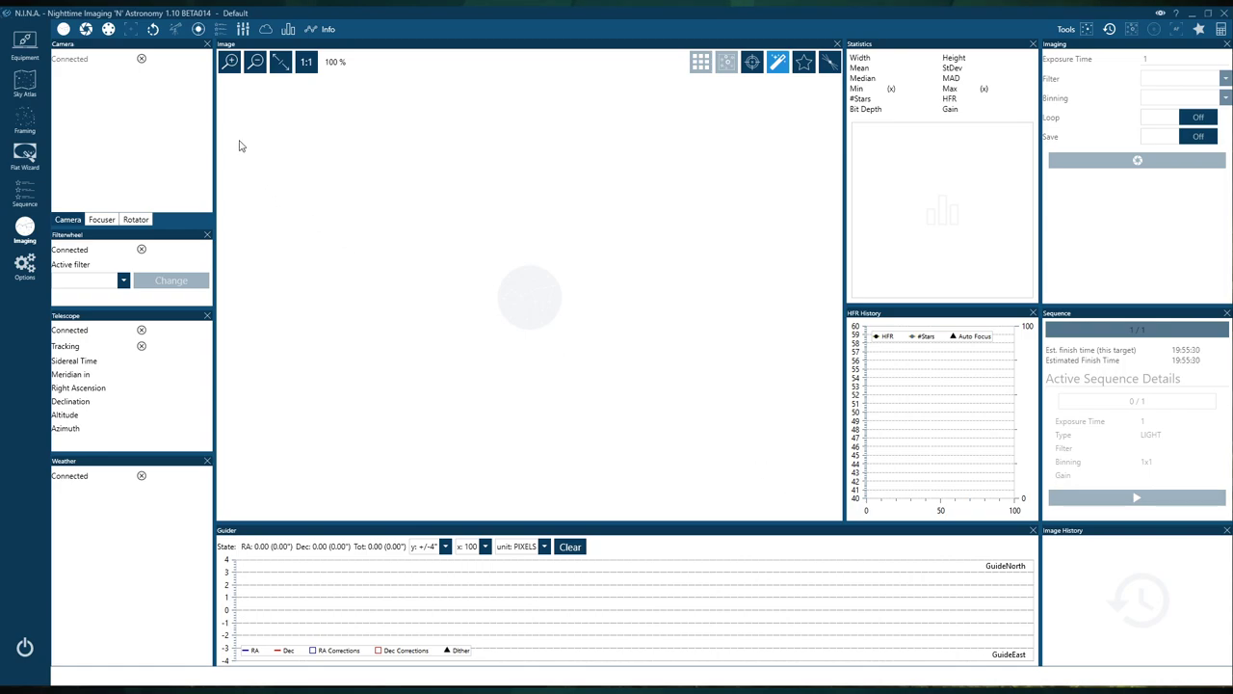
Close every docked panel, from Camera through Image History, leaving the Imaging workspace empty
left_click(208, 44)
left_click(208, 45)
left_click(208, 44)
left_click(208, 44)
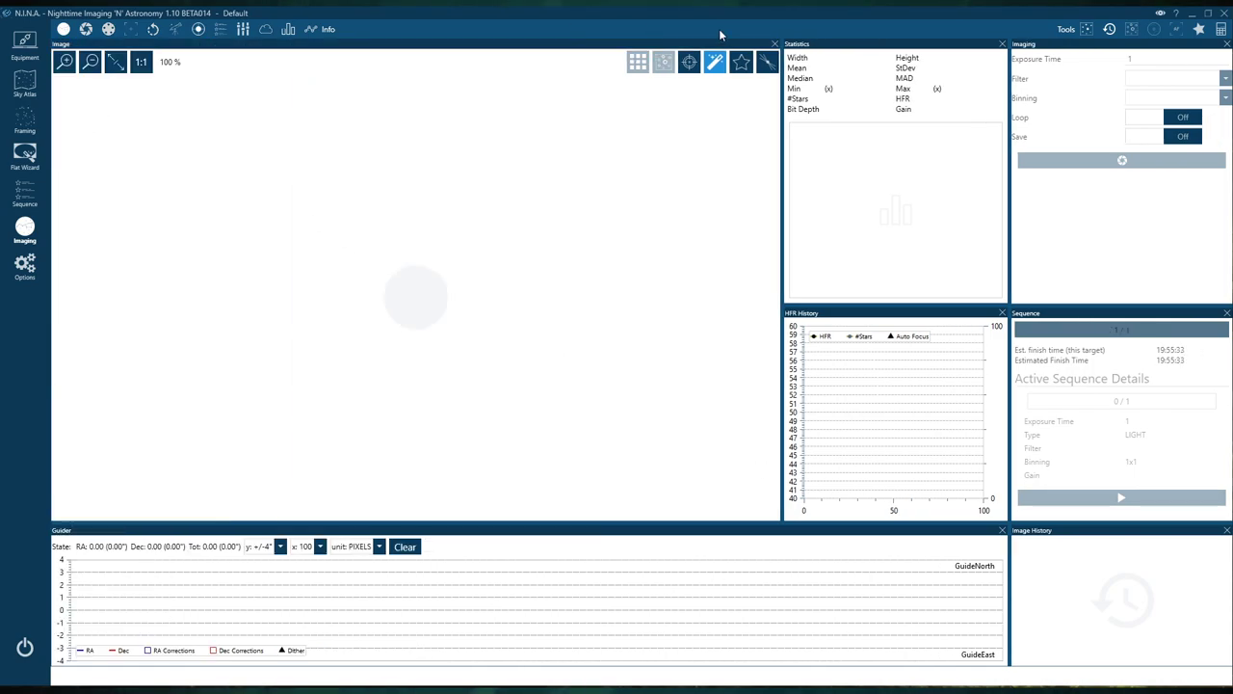
left_click(774, 45)
left_click(1002, 45)
left_click(1002, 44)
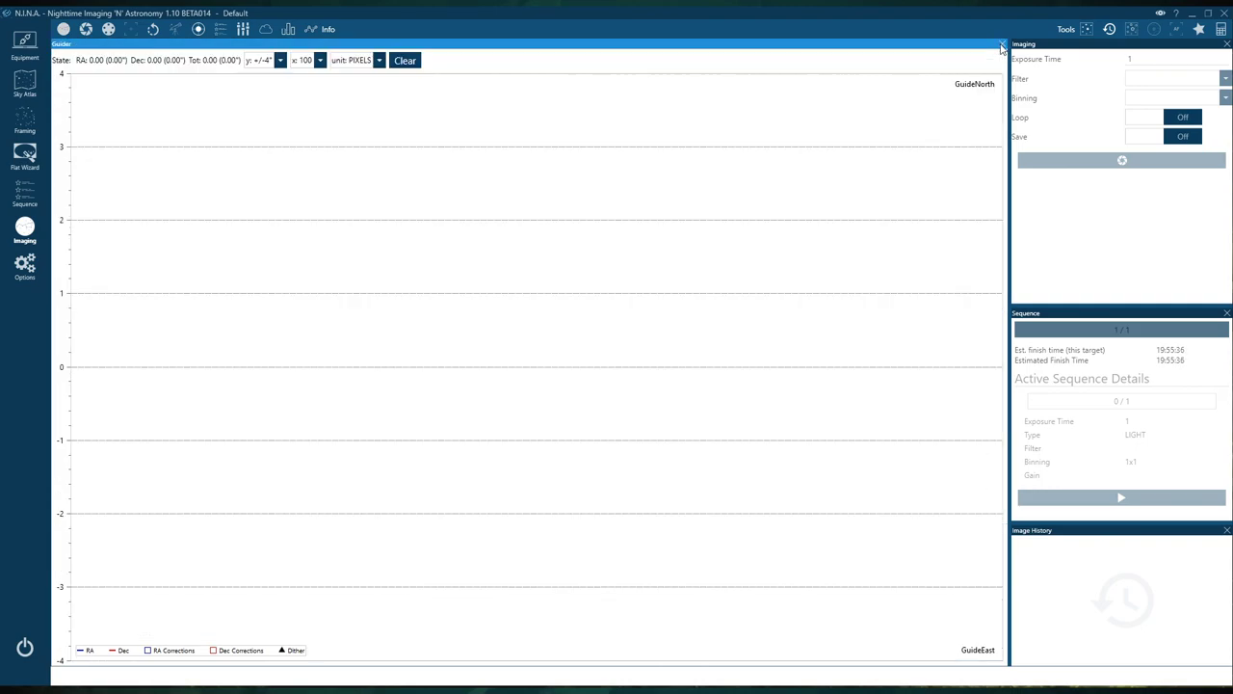
left_click(1001, 44)
left_click(1227, 44)
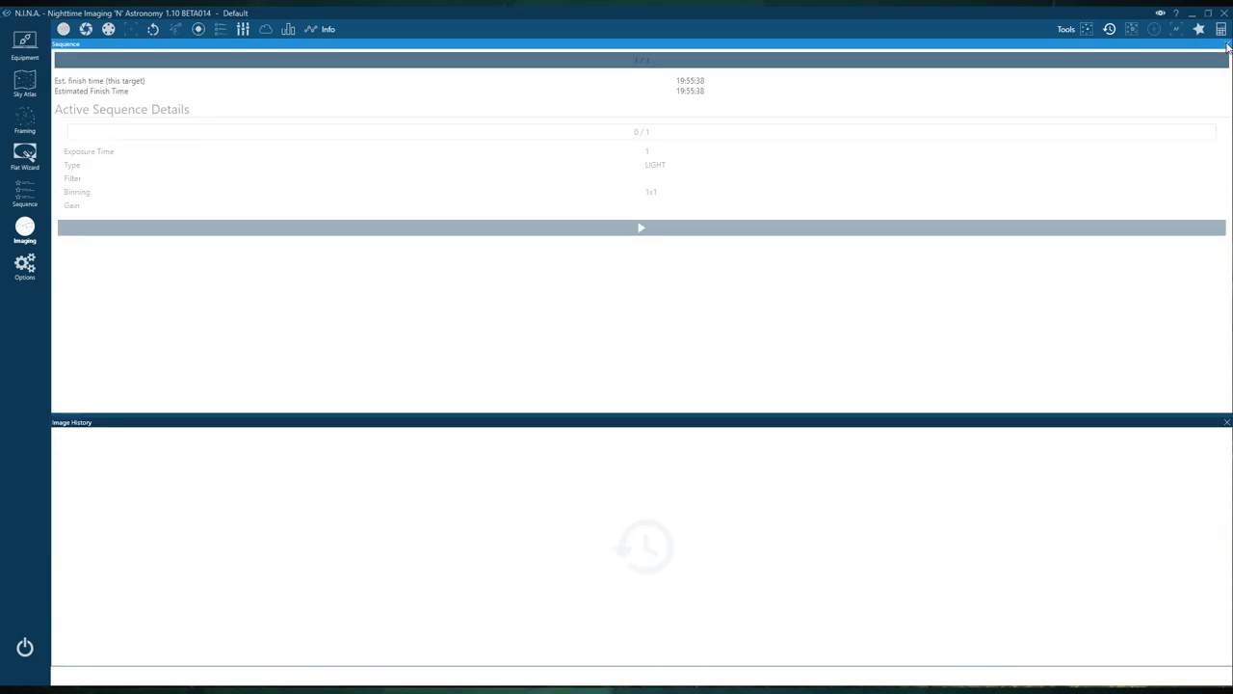
left_click(1226, 44)
left_click(1226, 45)
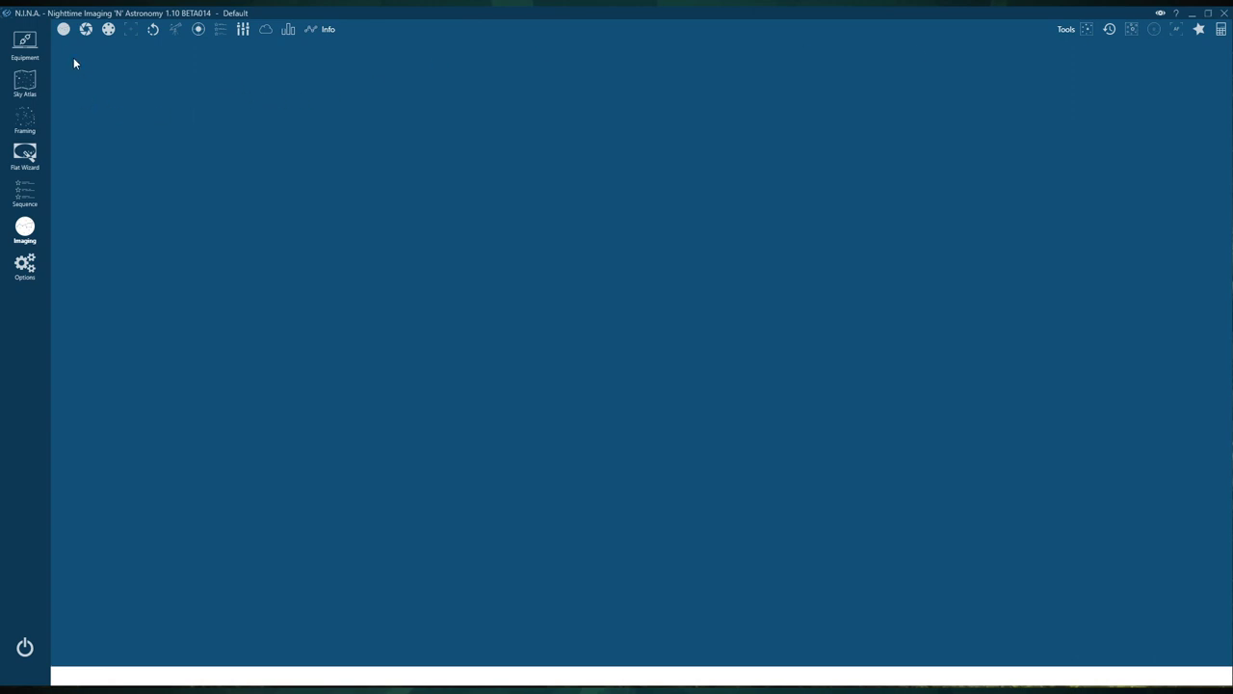
Add the Image, Camera, Filterwheel, Focuser, Telescope, Guider, Sequence, Statistics and HFR History panels to the empty Imaging workspace
left_click(67, 31)
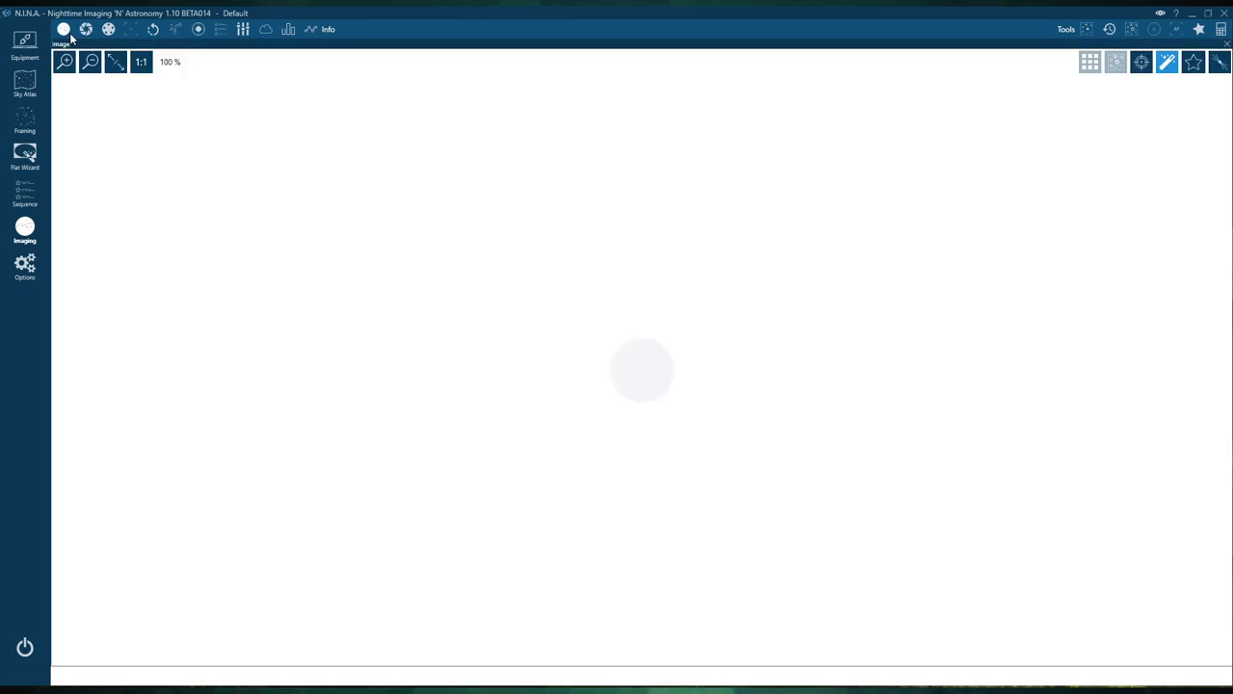
left_click(87, 31)
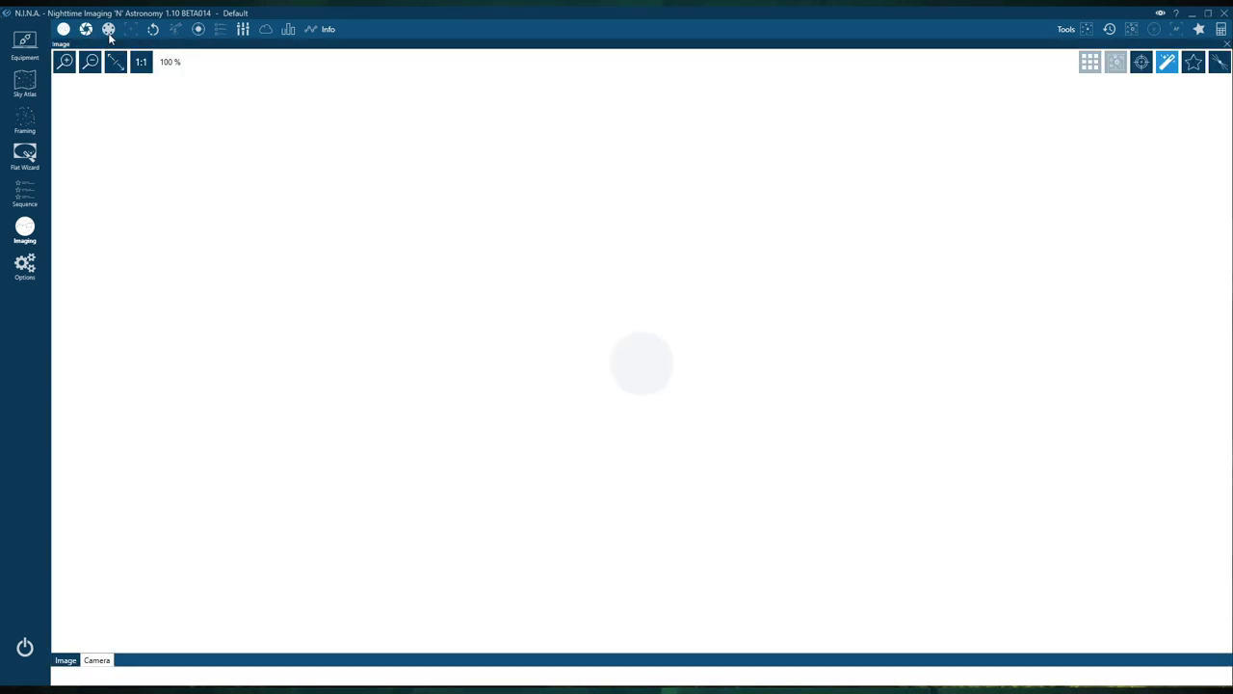
left_click(109, 30)
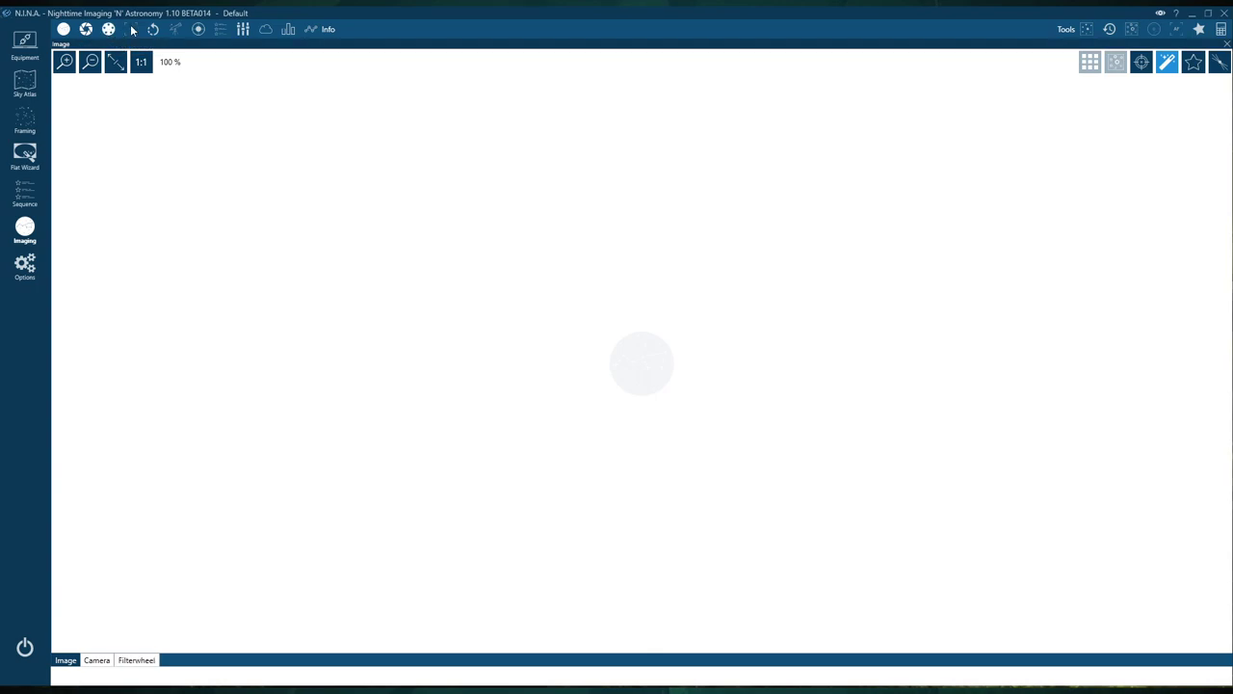
left_click(132, 30)
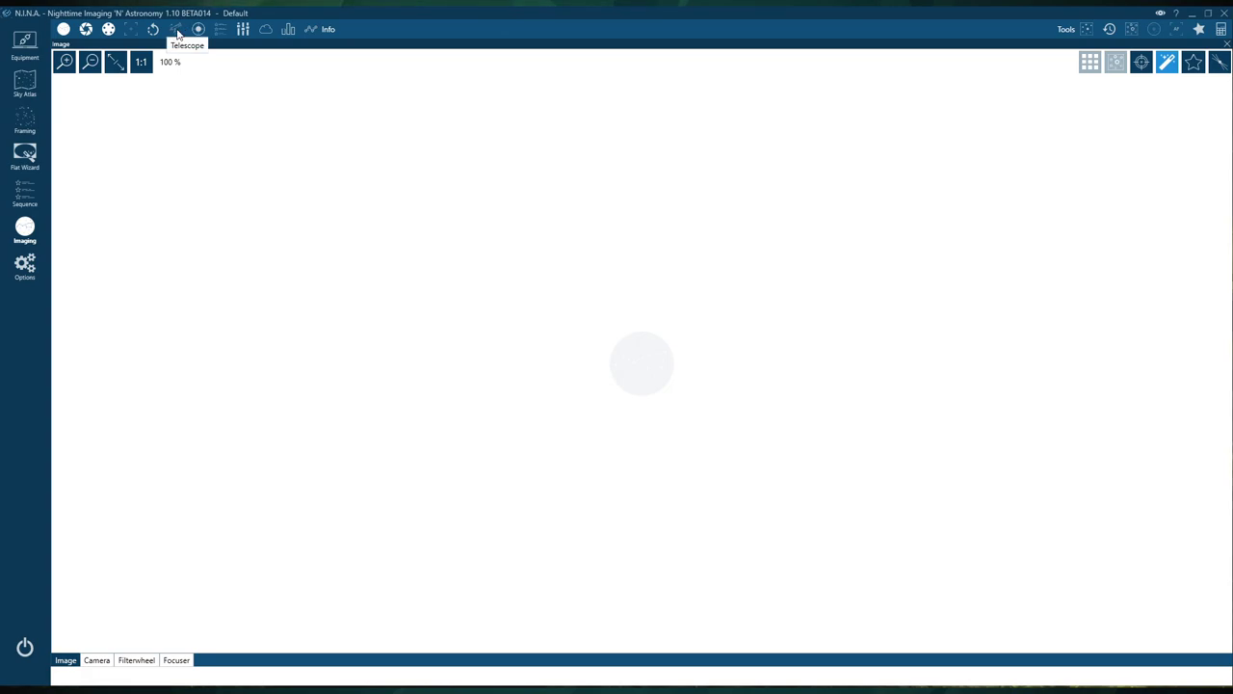
left_click(176, 32)
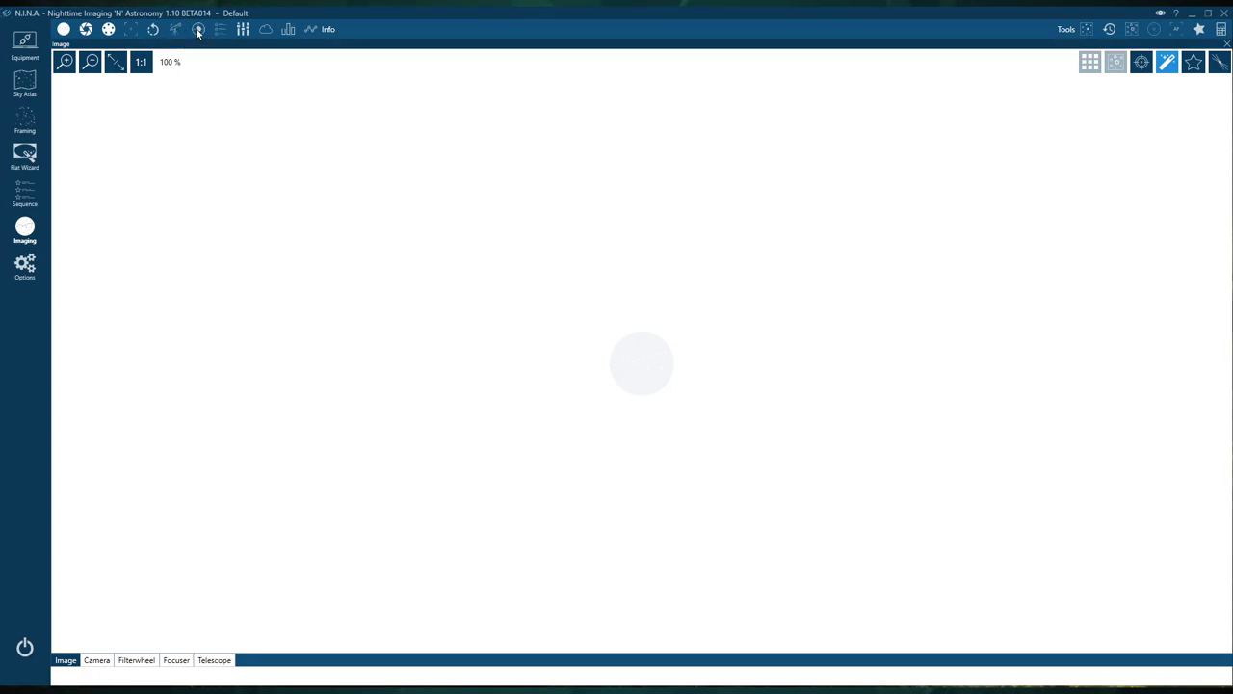
left_click(197, 30)
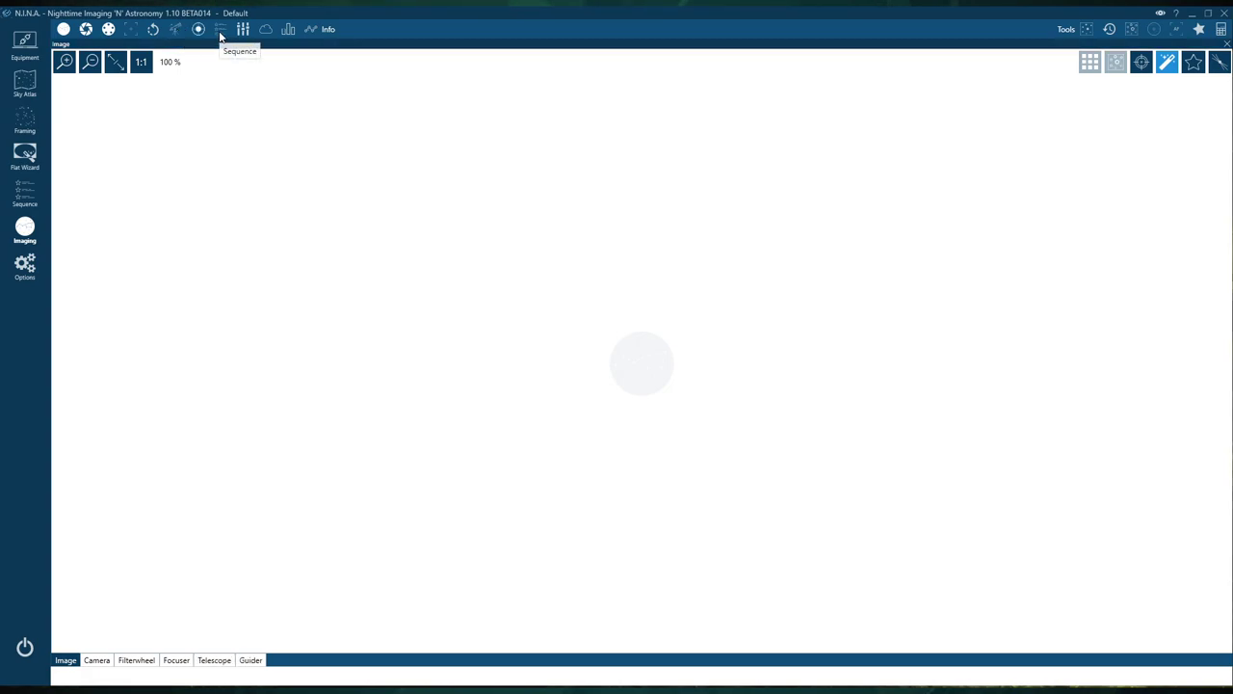
left_click(220, 33)
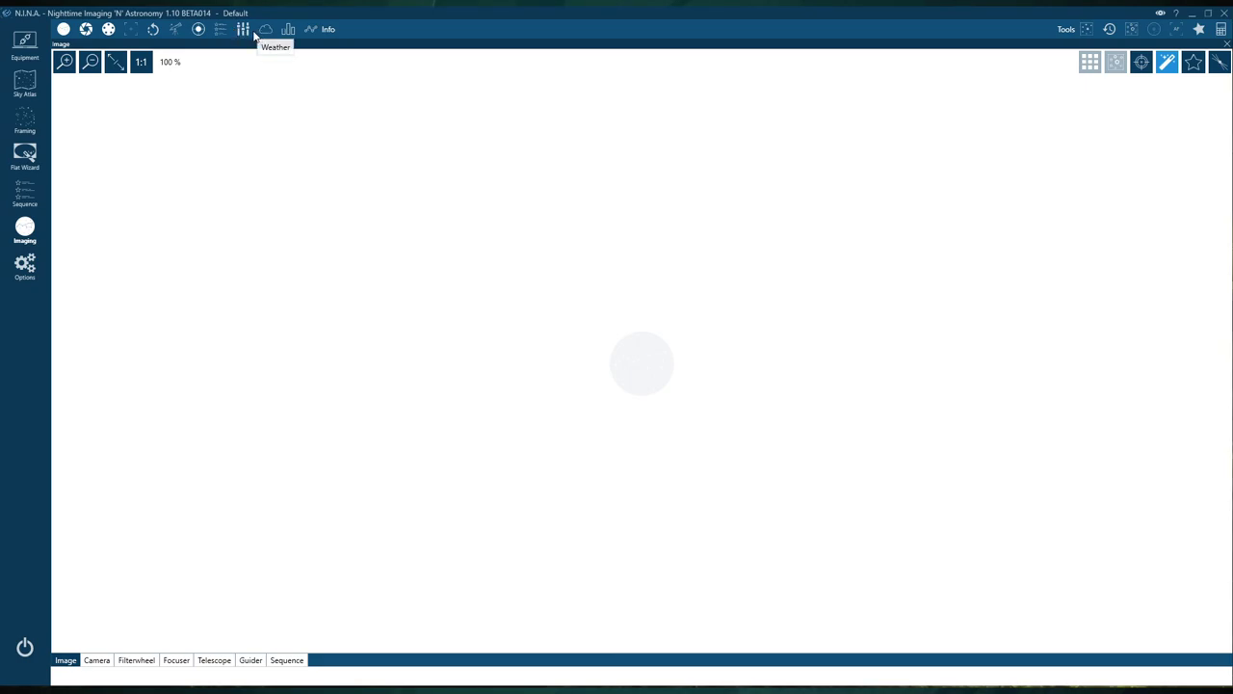
left_click(288, 33)
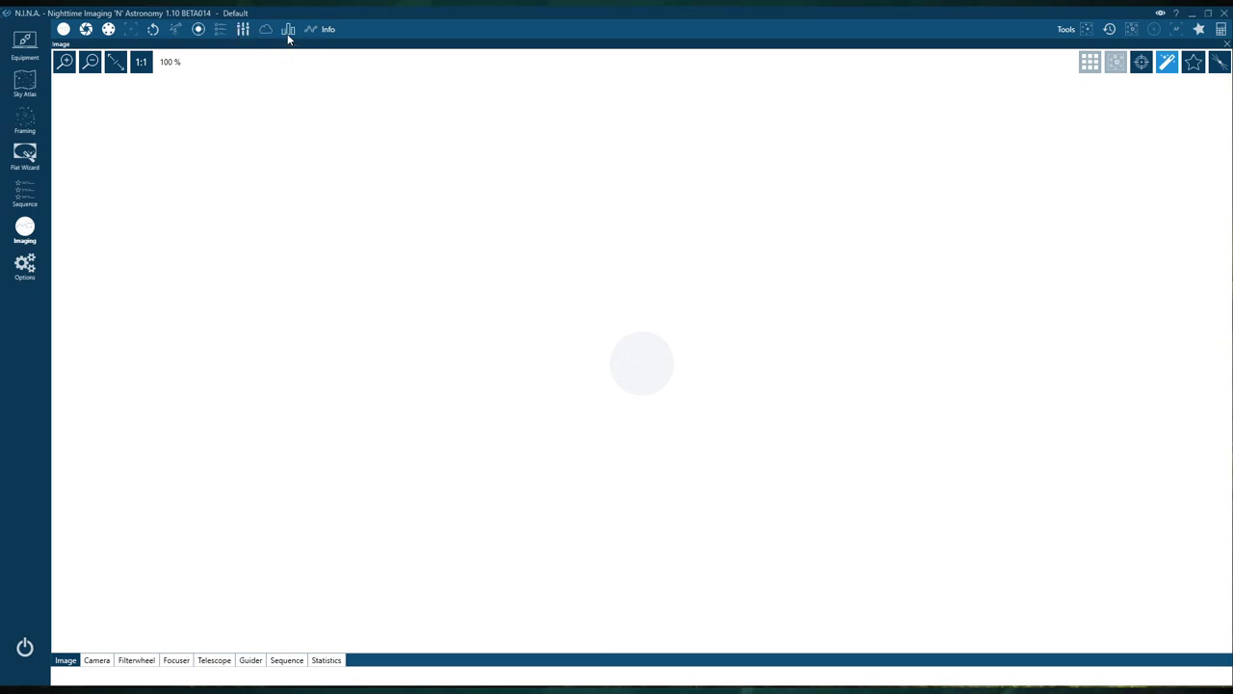
left_click(309, 31)
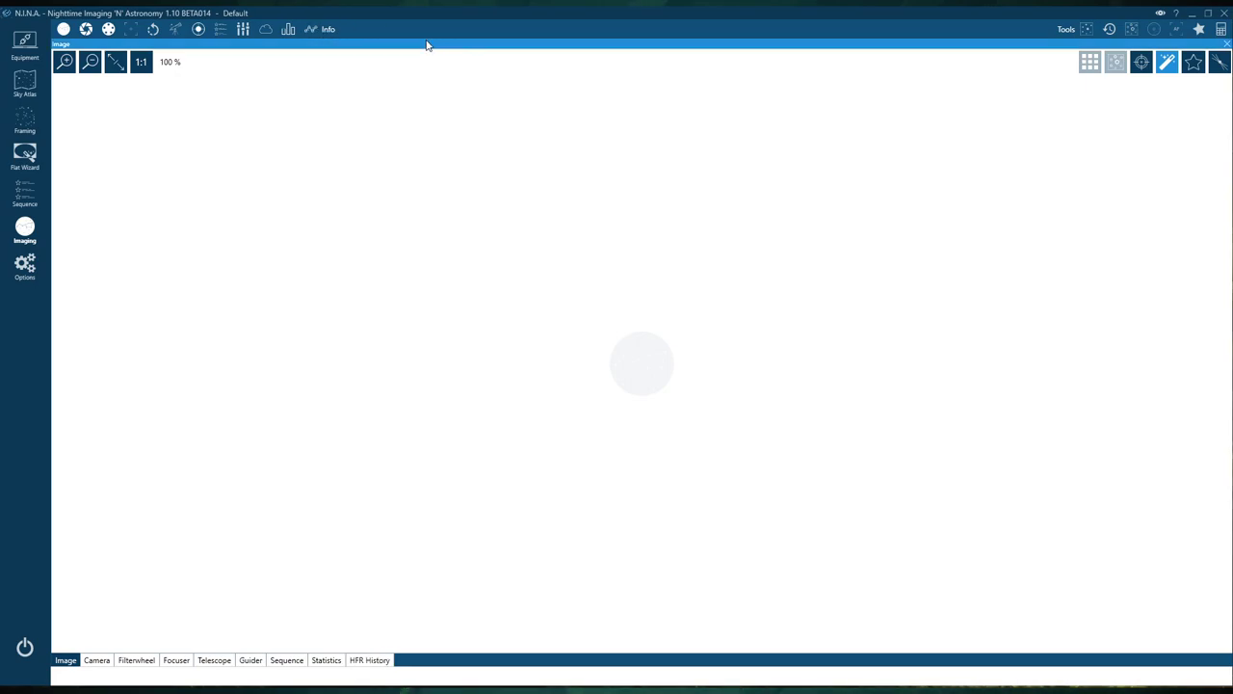
Add the Imaging, Plate Solving and Auto Focus tool panels to the same tab group
left_click(1088, 30)
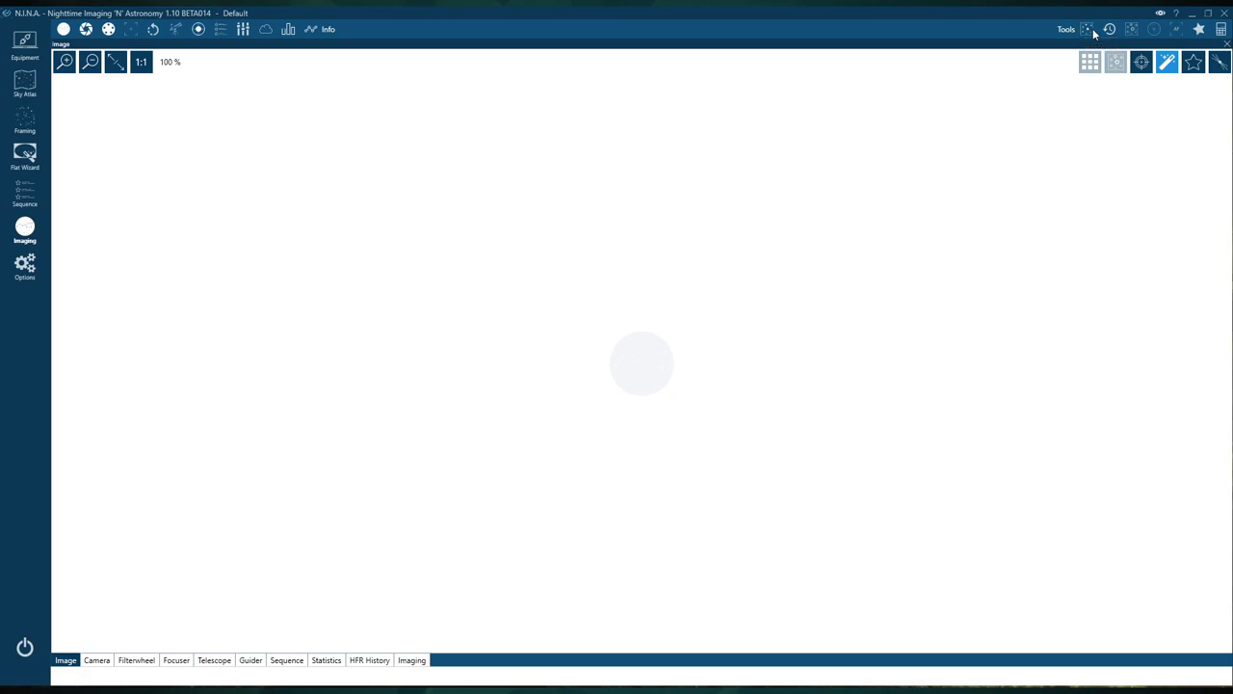
left_click(1155, 32)
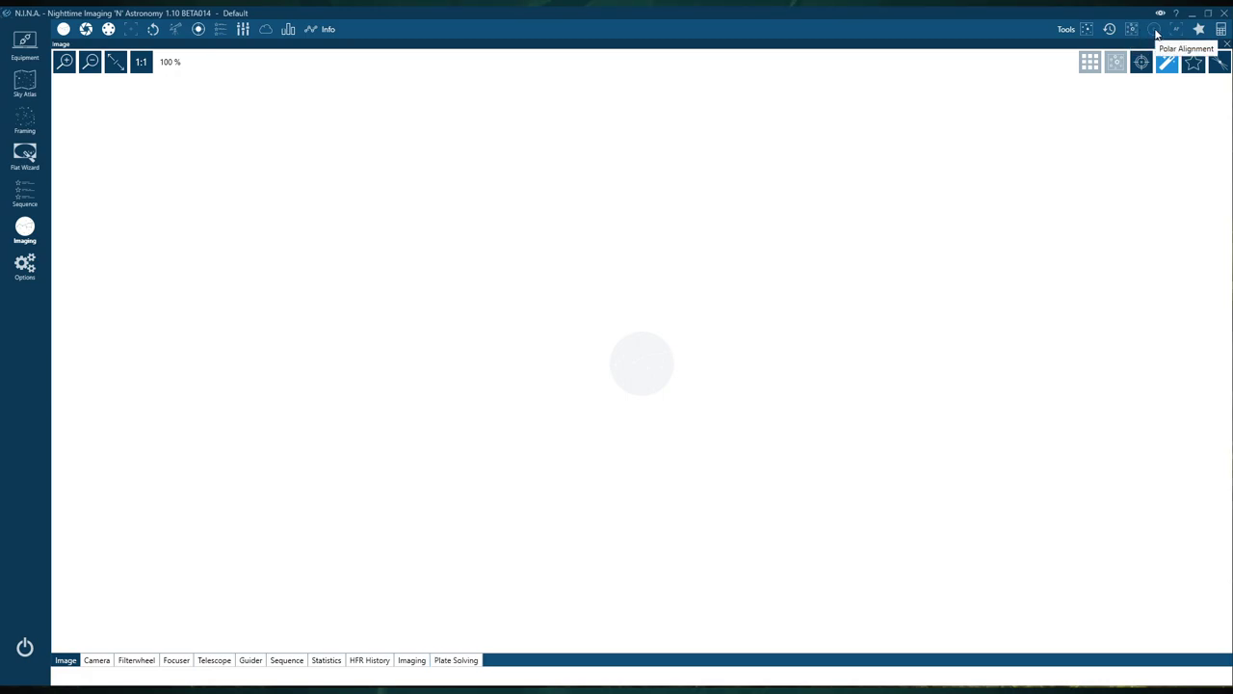
left_click(1177, 34)
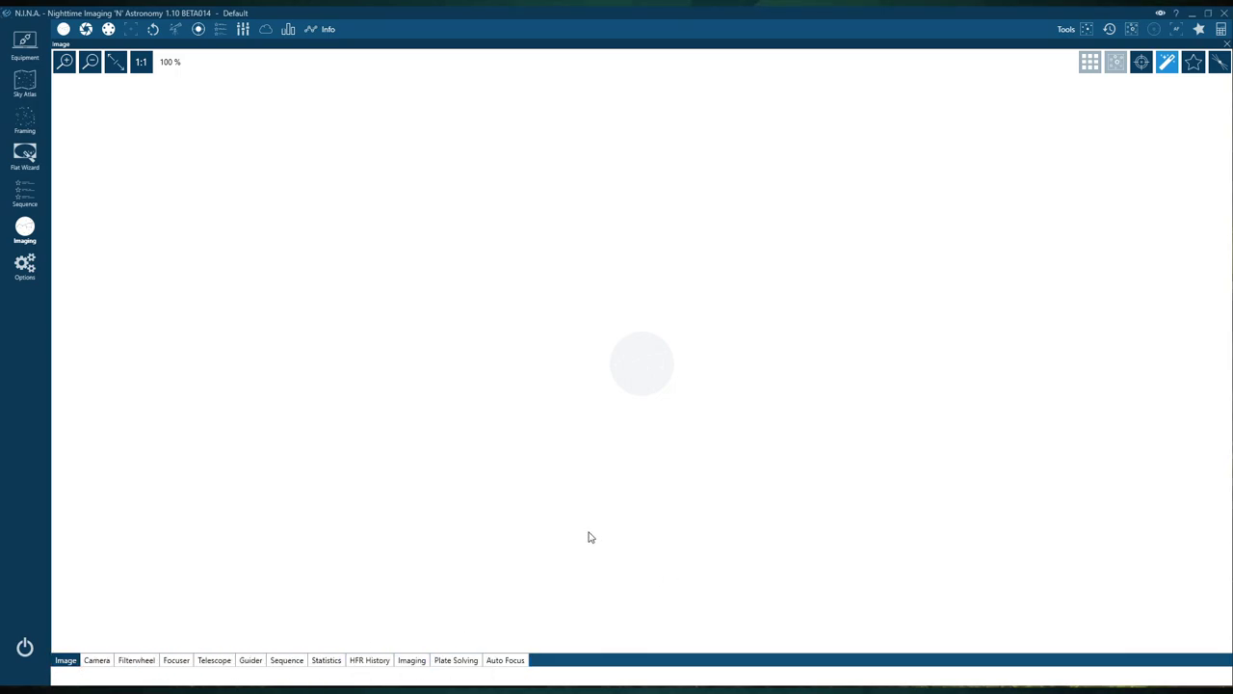
Dock the Camera panel to the left of the Image group and shrink it to a narrow column
left_click(100, 660)
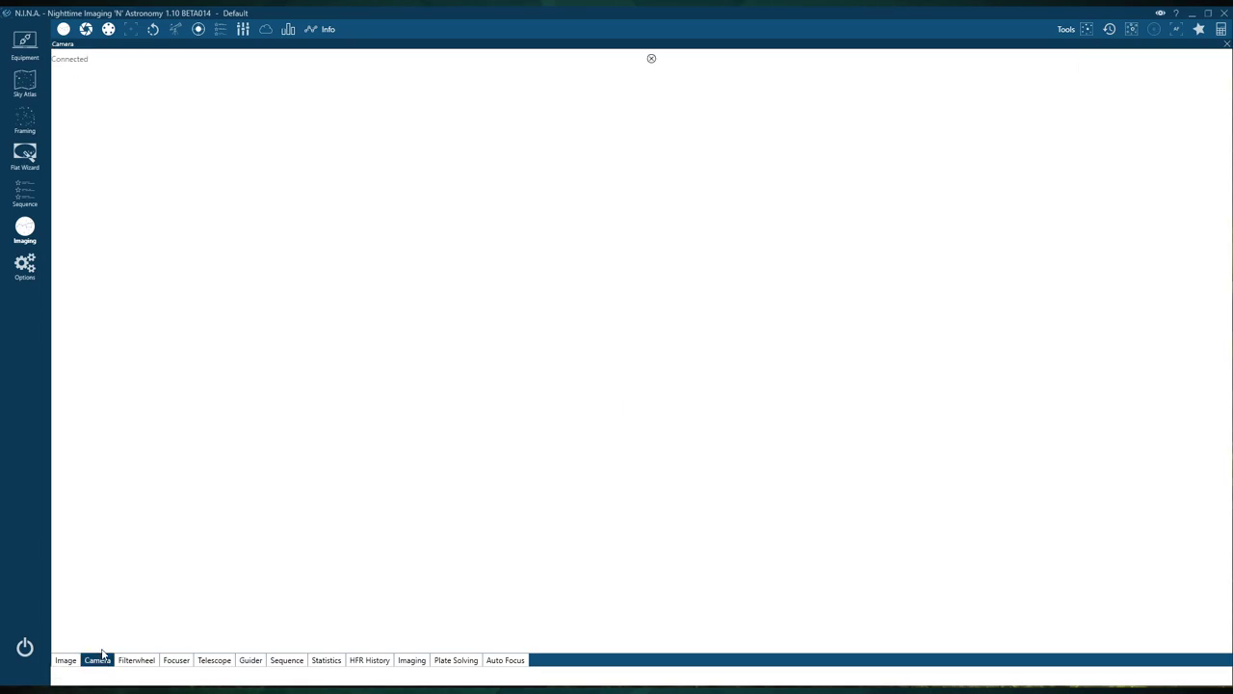
left_click_drag(99, 662, 623, 352)
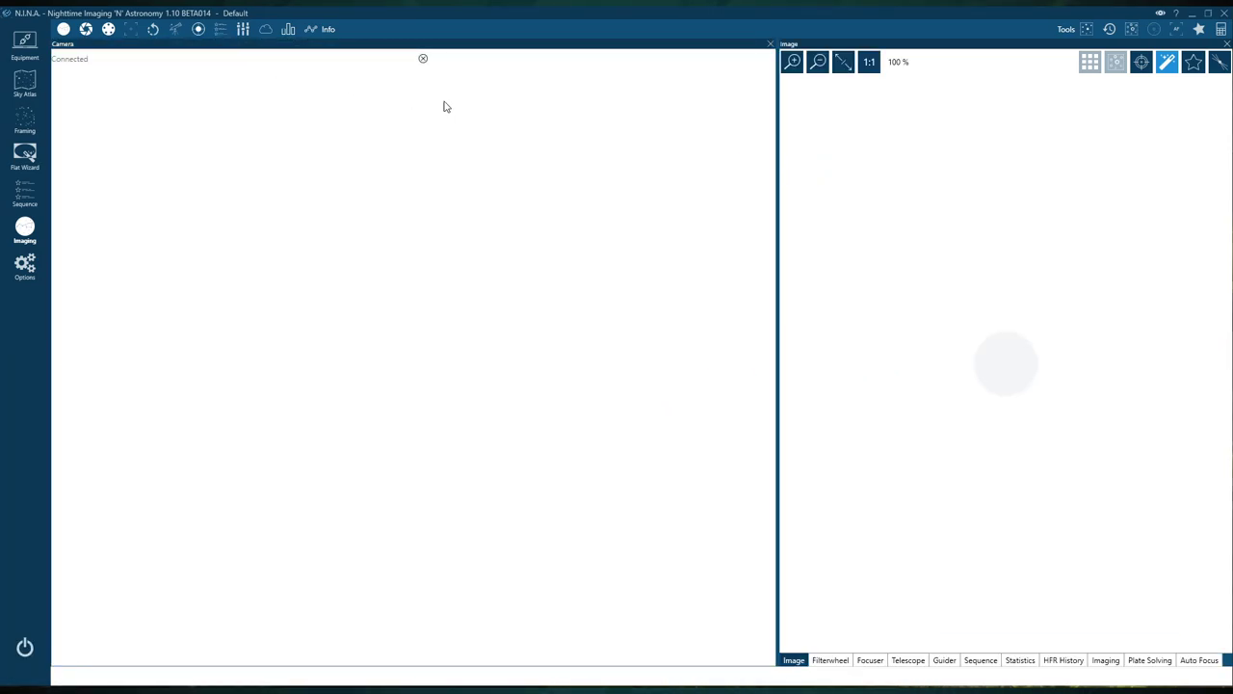
left_click_drag(776, 156, 206, 197)
Stack the Filterwheel, Focuser and Telescope panels below Camera, and adjust the heights of the stacked panels
left_click(259, 659)
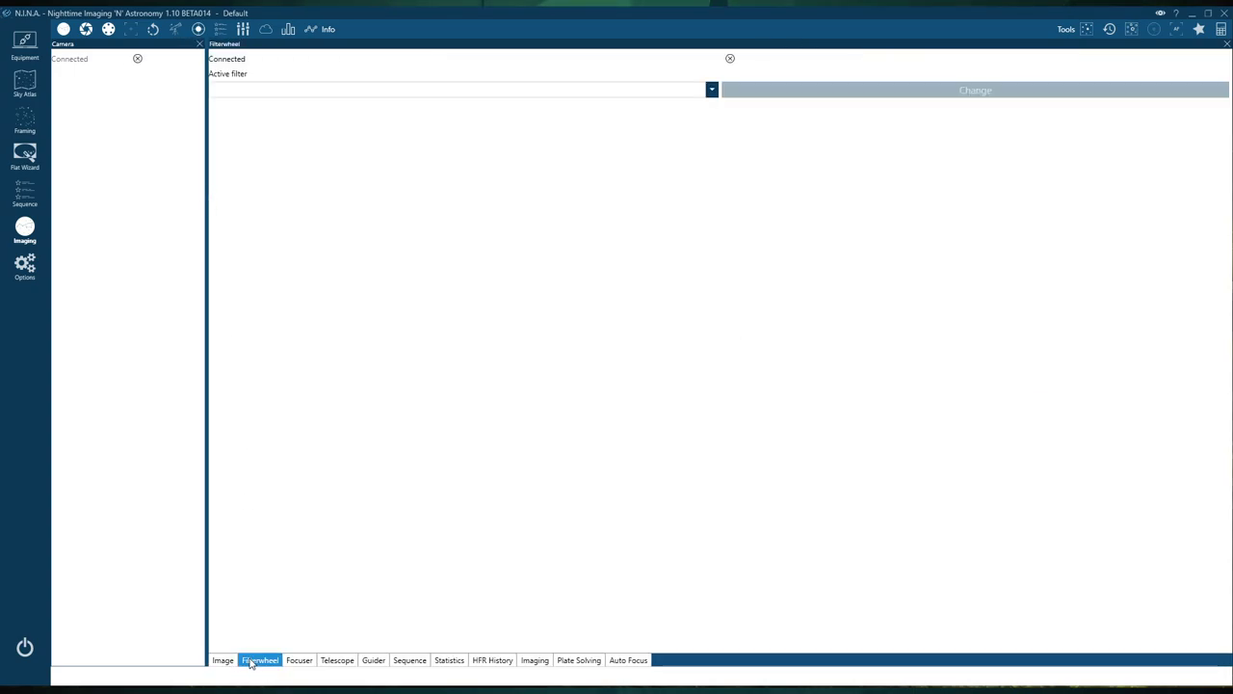
left_click_drag(260, 660, 132, 376)
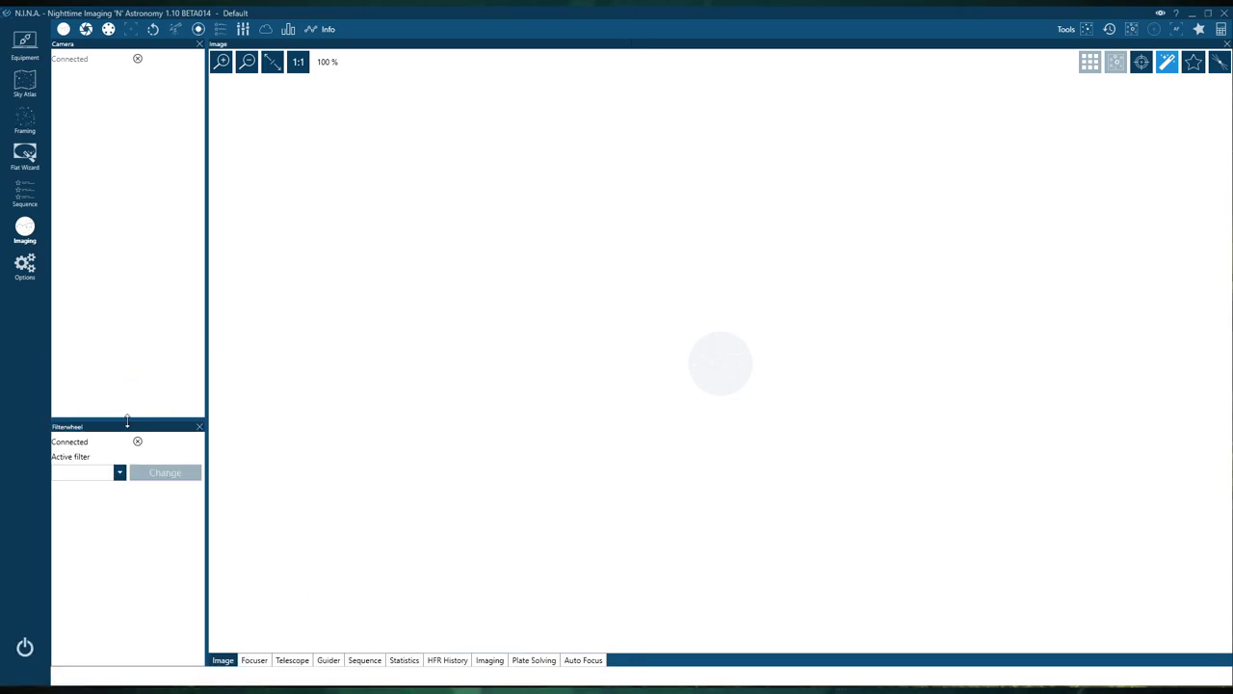
left_click_drag(133, 345, 142, 132)
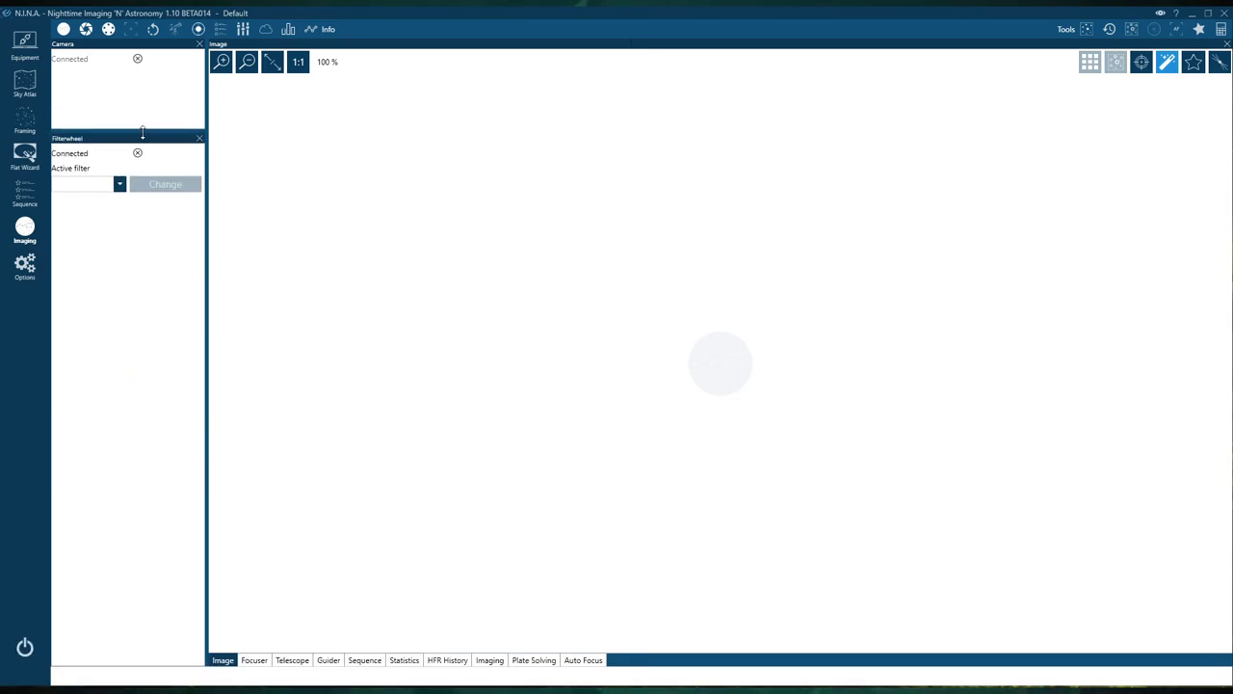
left_click_drag(256, 661, 135, 262)
left_click_drag(262, 661, 139, 463)
left_click_drag(129, 228, 132, 258)
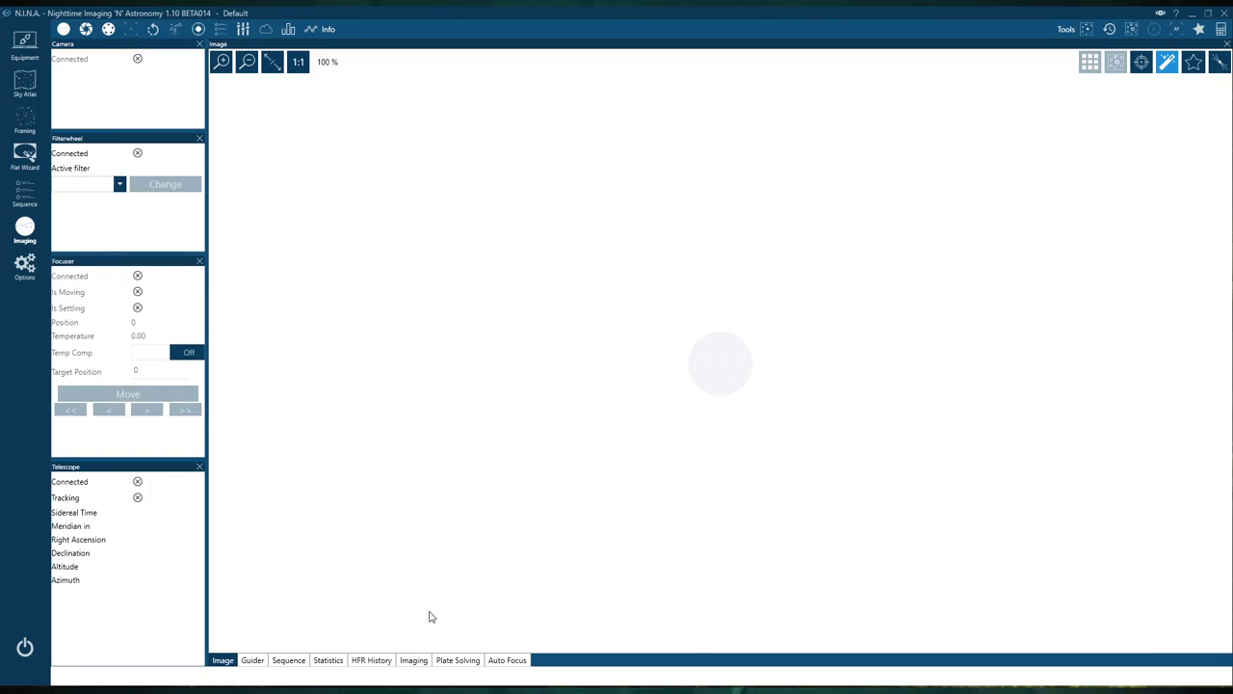
Dock the Guider panel across the full width of the workspace's bottom edge, and reduce its height to a low strip
left_click(252, 662)
left_click_drag(253, 663, 642, 659)
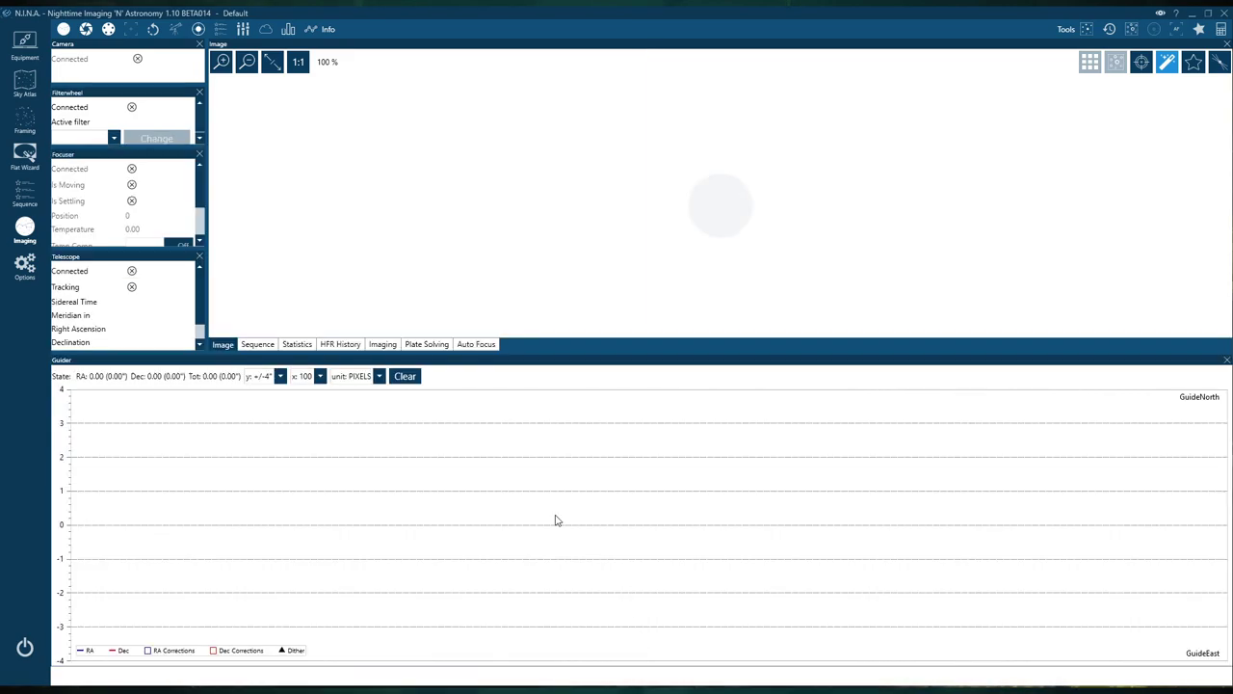
left_click_drag(633, 352, 630, 531)
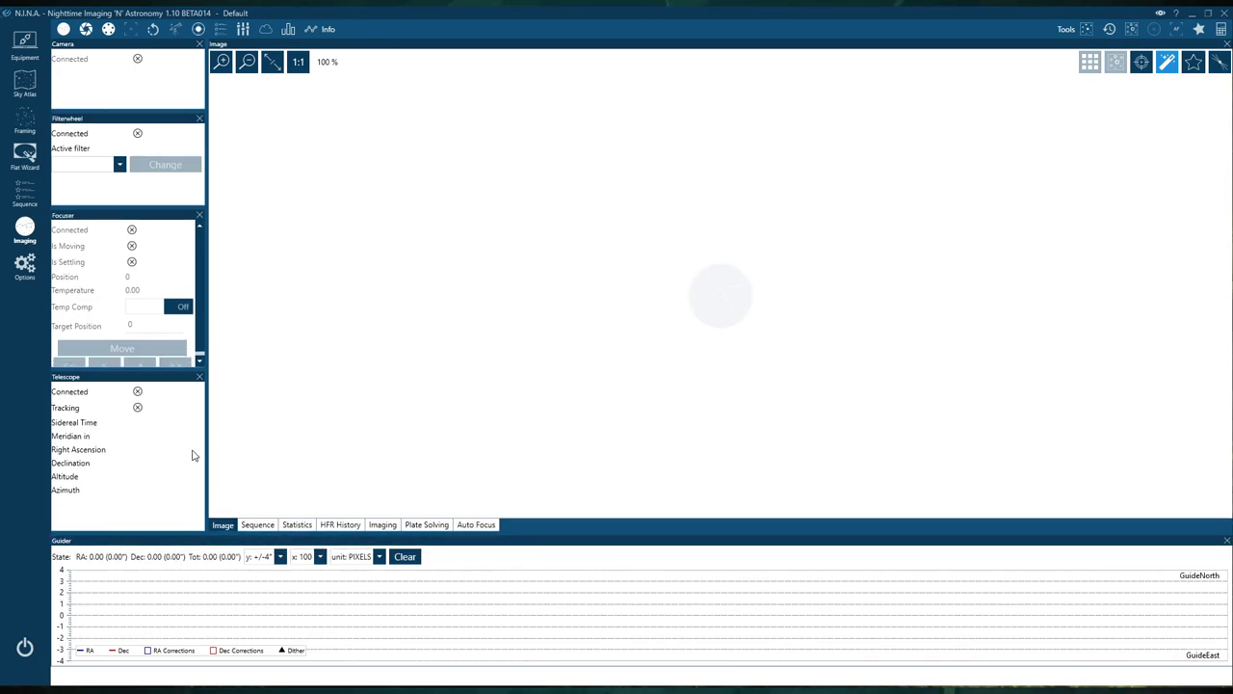
Rebuild the equipment stack as a full-height column along the left edge, ordered Camera, Filterwheel, Telescope and Focuser
left_click_drag(77, 377, 62, 353)
left_click_drag(888, 330, 233, 360)
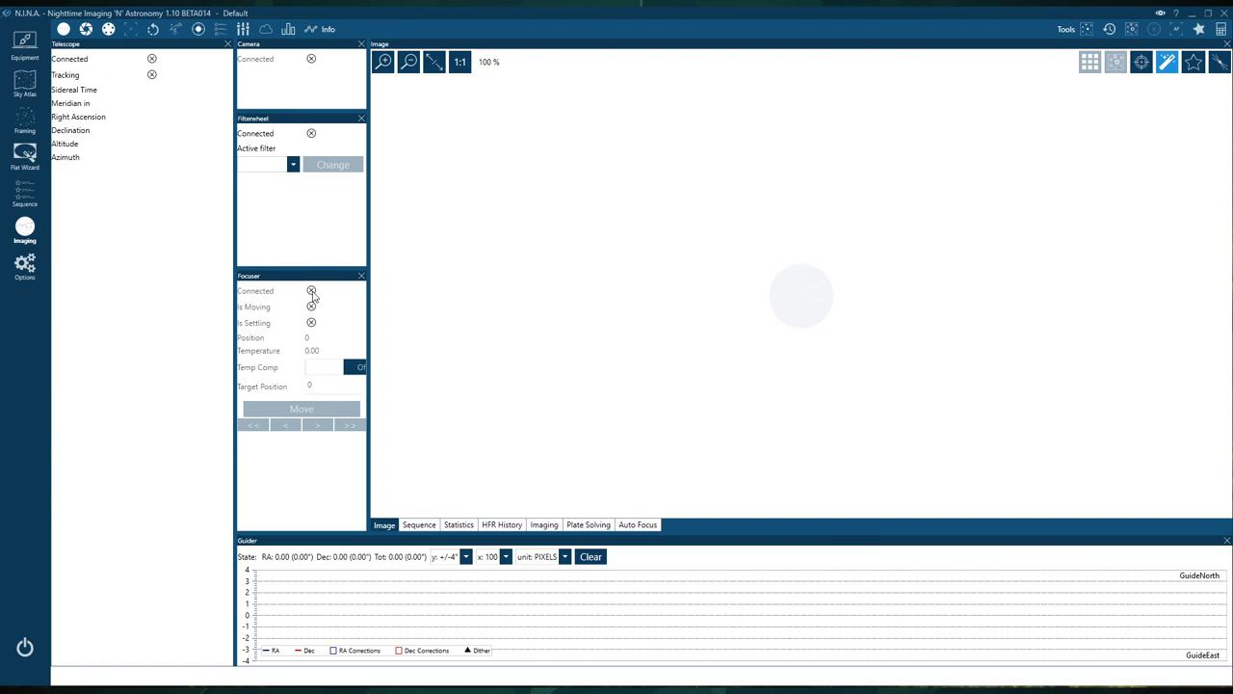
left_click_drag(303, 277, 143, 379)
left_click_drag(313, 119, 141, 170)
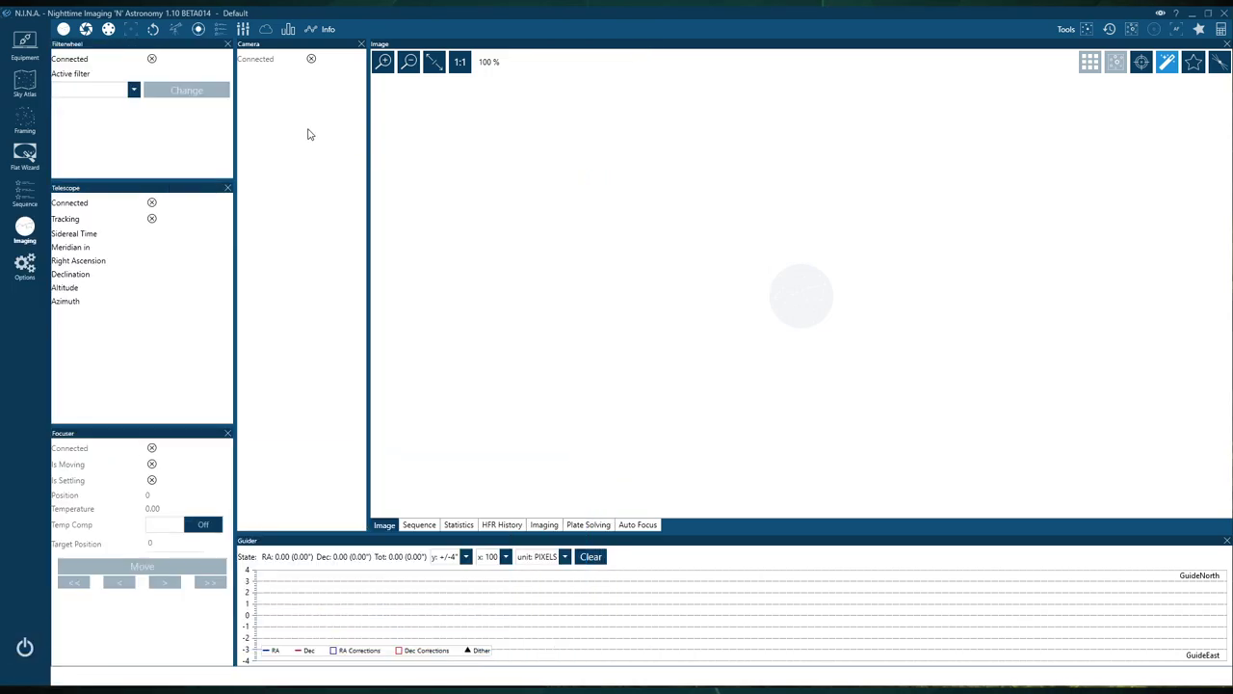
left_click_drag(289, 44, 154, 116)
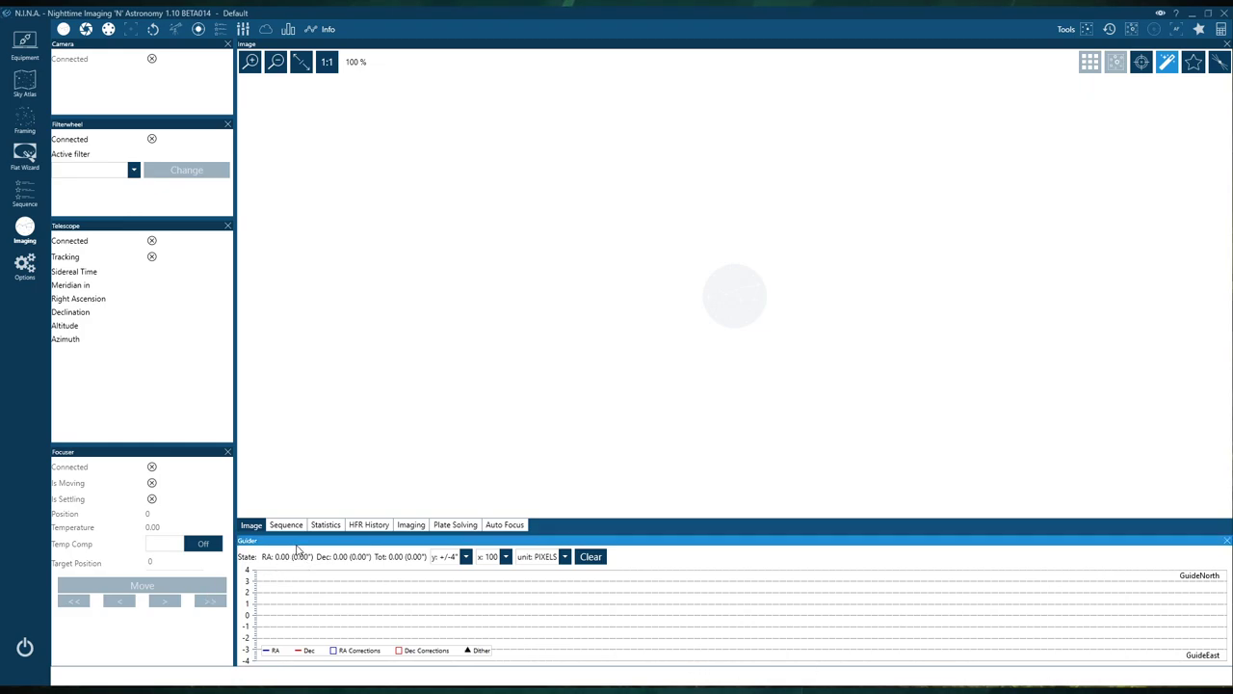
Dock a narrow Sequence panel to the right of Image with Guider spanning beneath both, and widen the equipment column
left_click_drag(285, 527, 1035, 253)
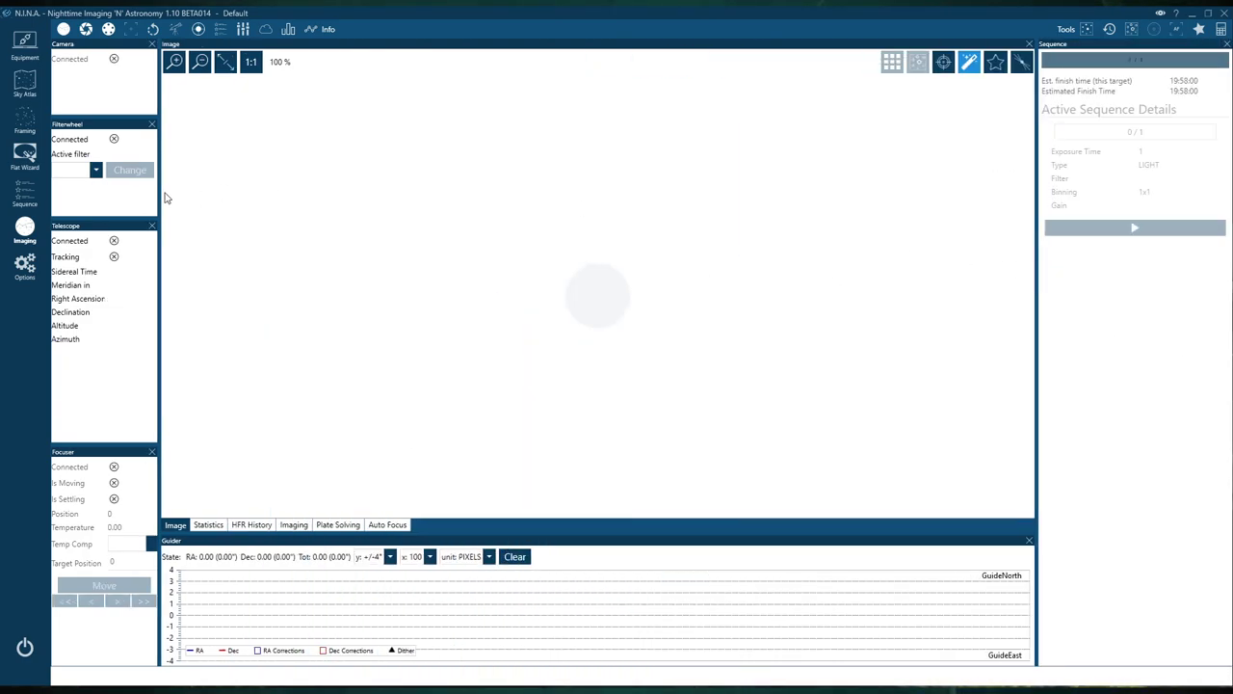
left_click_drag(159, 191, 248, 190)
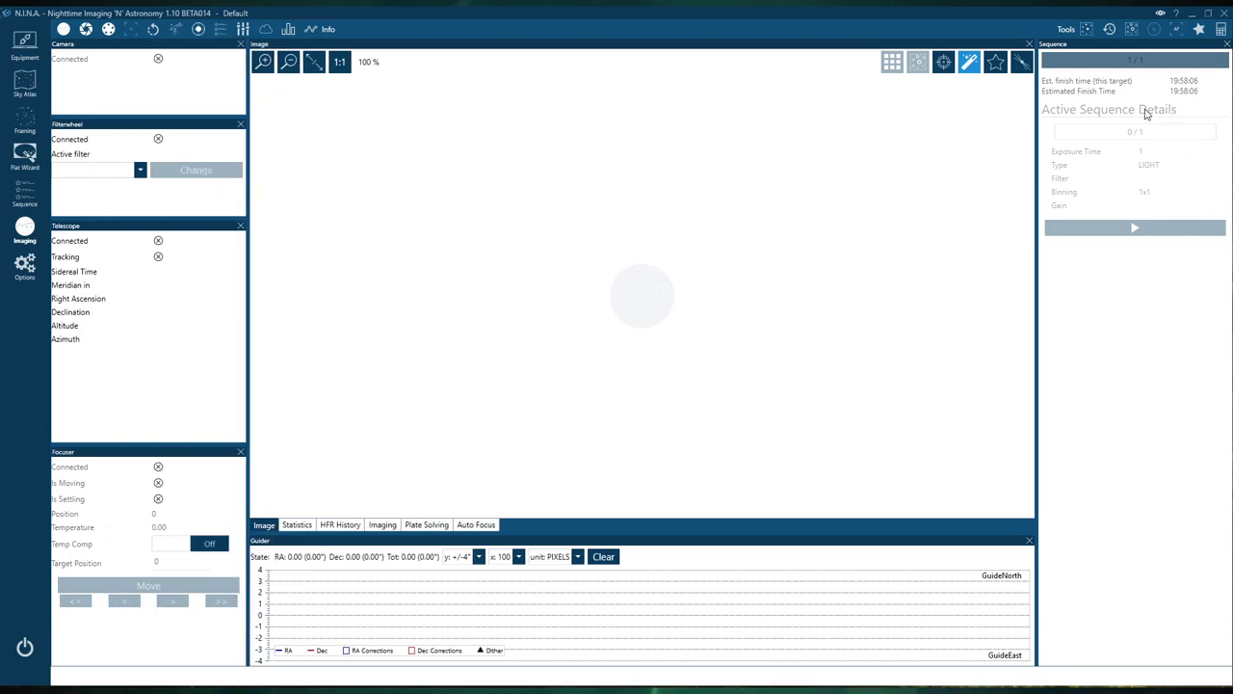
left_click_drag(1122, 45, 778, 285)
left_click_drag(963, 253, 1041, 258)
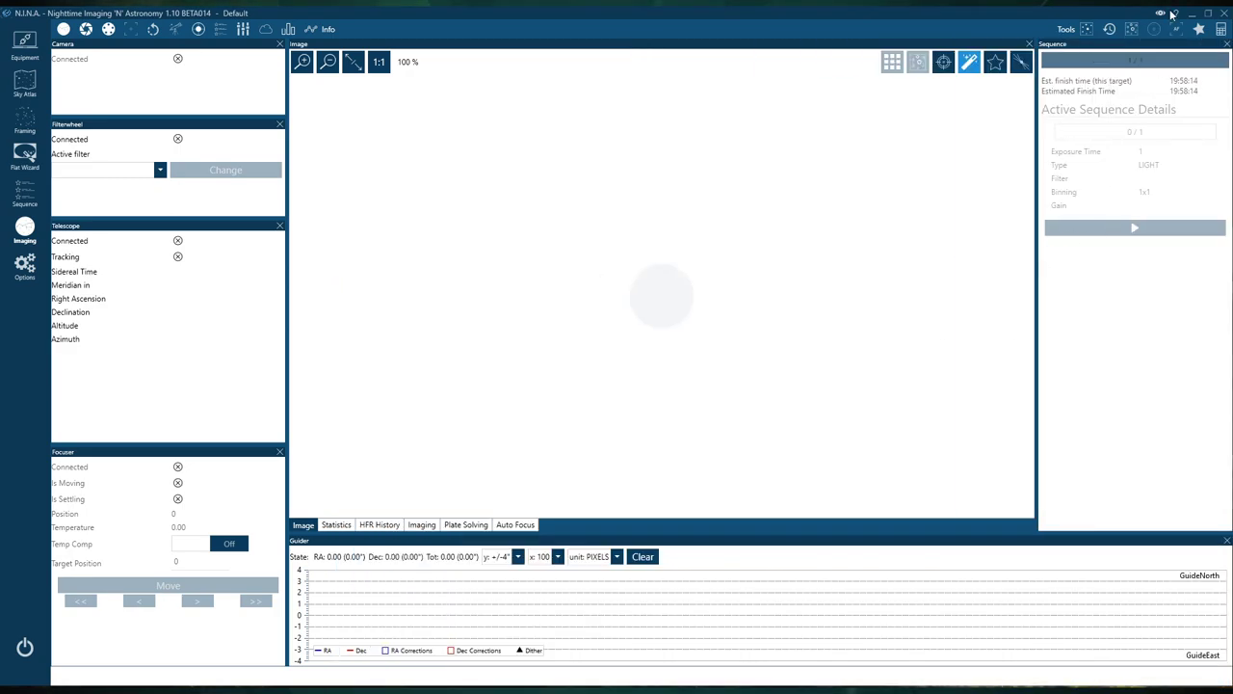
left_click_drag(1054, 51, 944, 193)
left_click_drag(1036, 374, 778, 284)
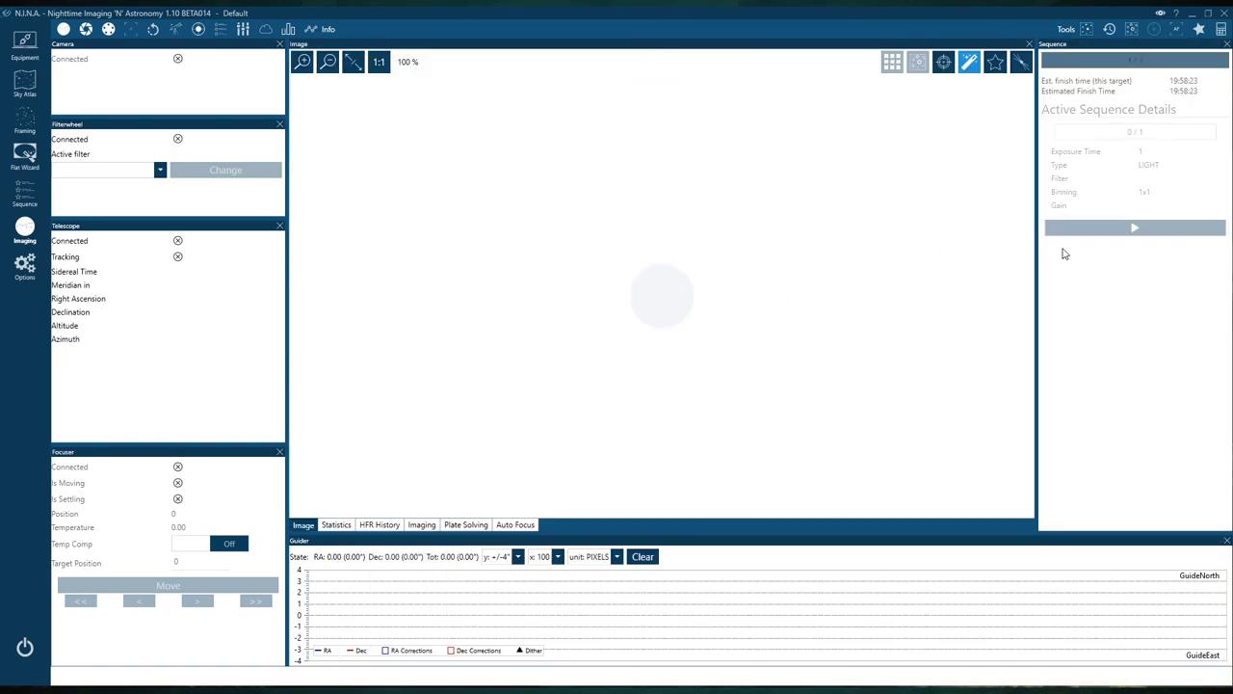
Dock Statistics below Sequence and HFR History as a narrow column between Image and Sequence, adjusting the column widths
left_click(335, 525)
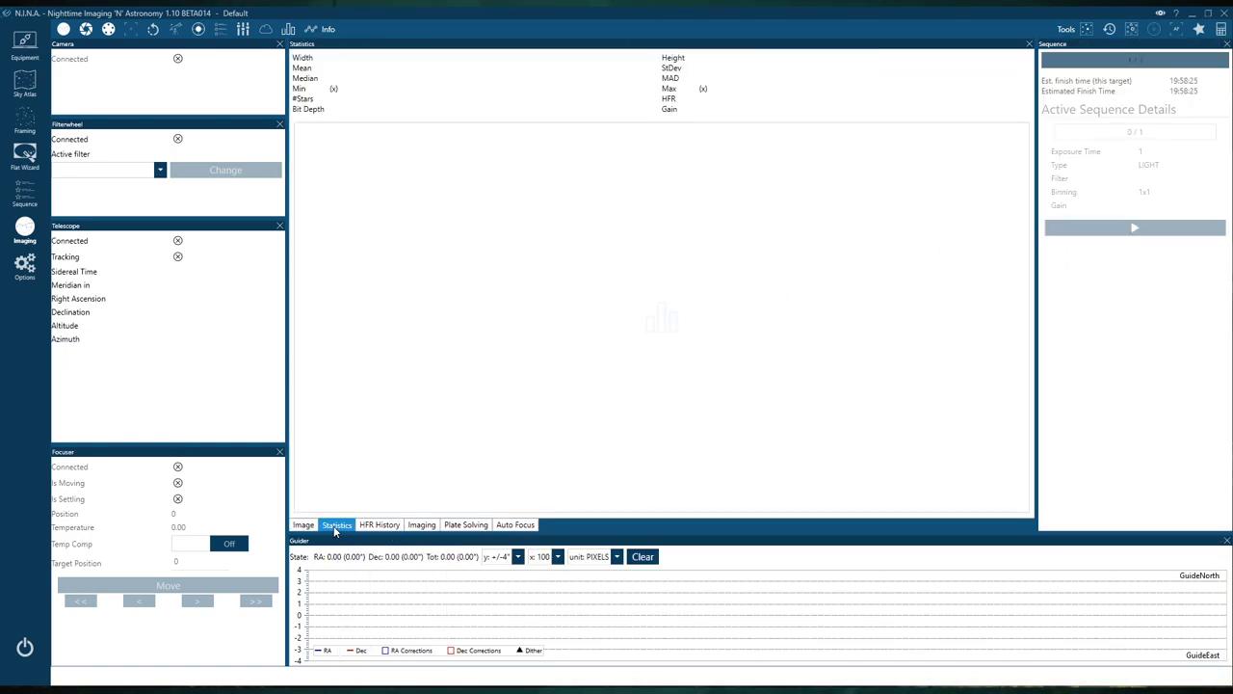
left_click_drag(334, 530, 1125, 319)
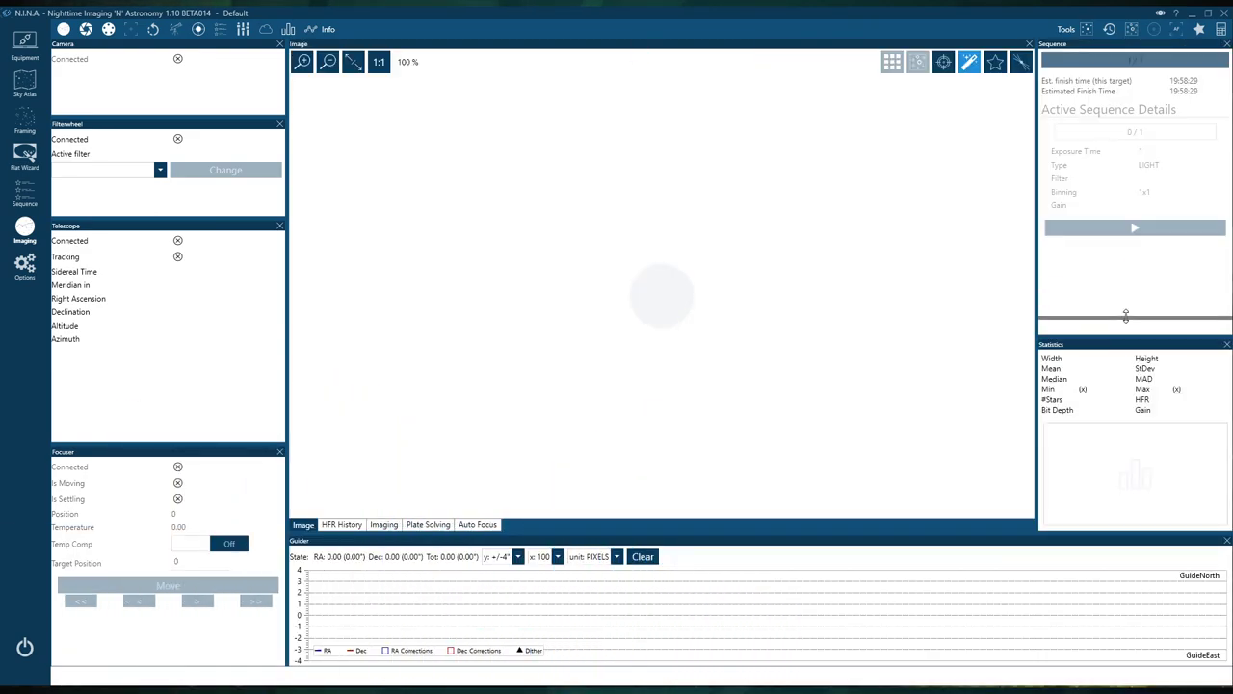
left_click(339, 525)
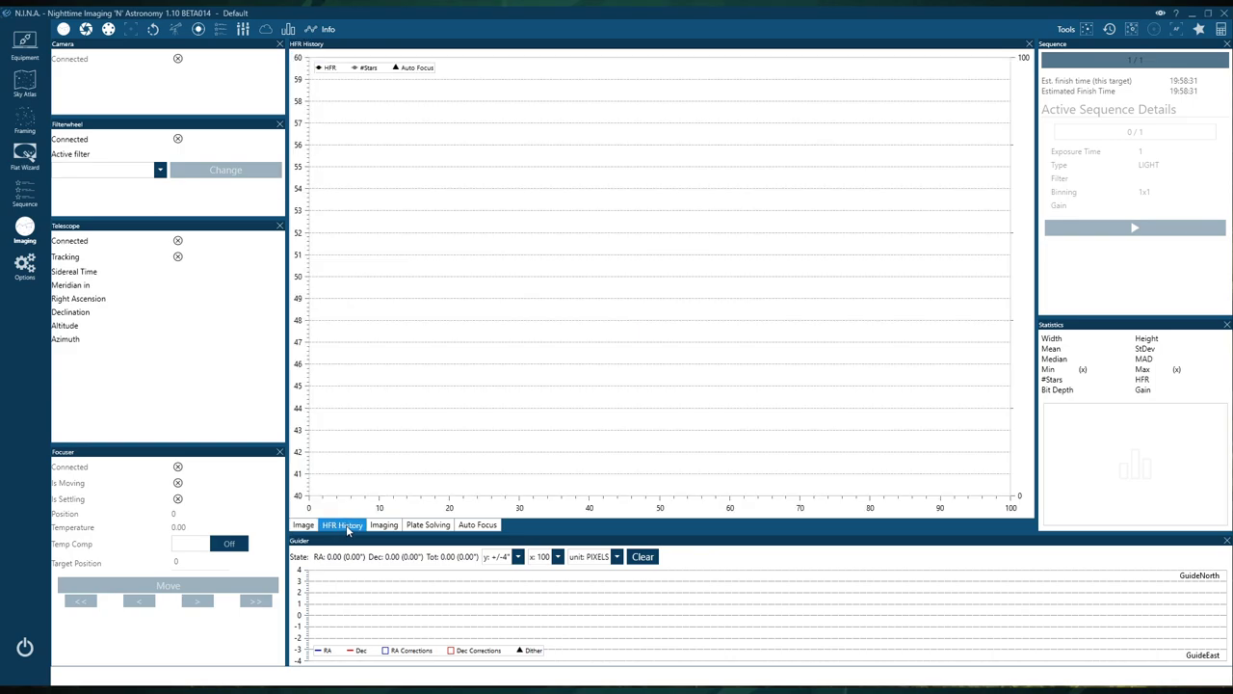
left_click_drag(347, 529, 680, 291)
left_click_drag(702, 240, 928, 249)
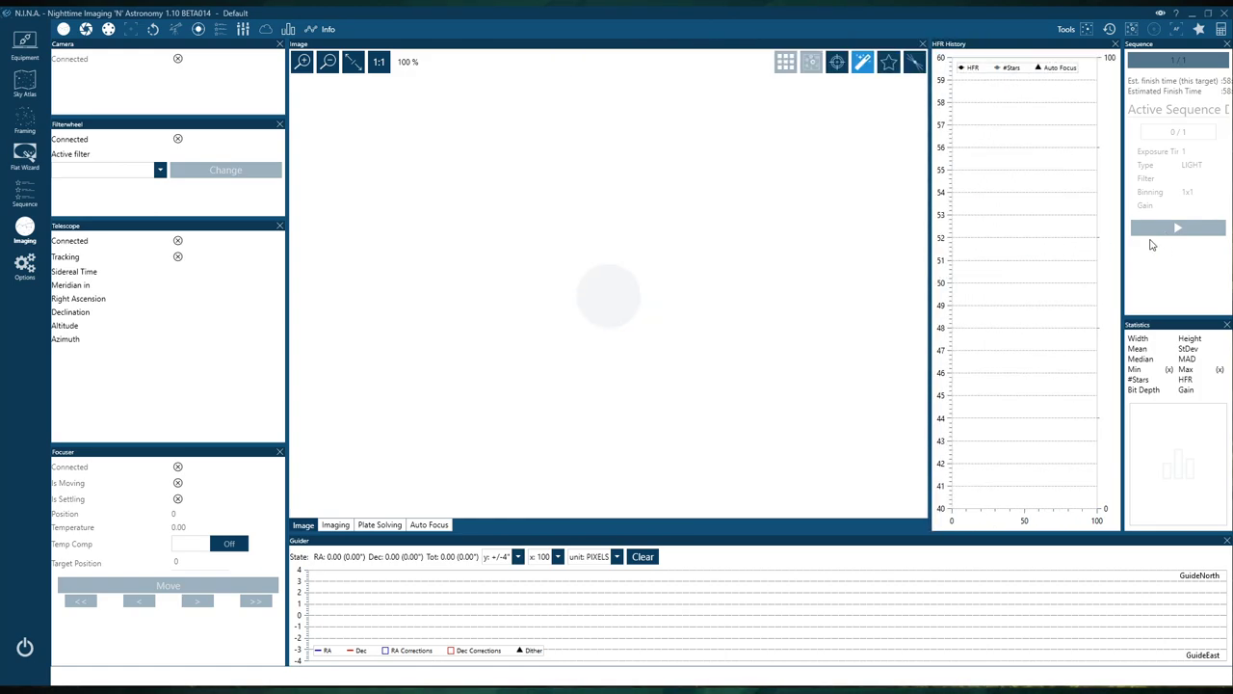
left_click_drag(1123, 239, 1086, 240)
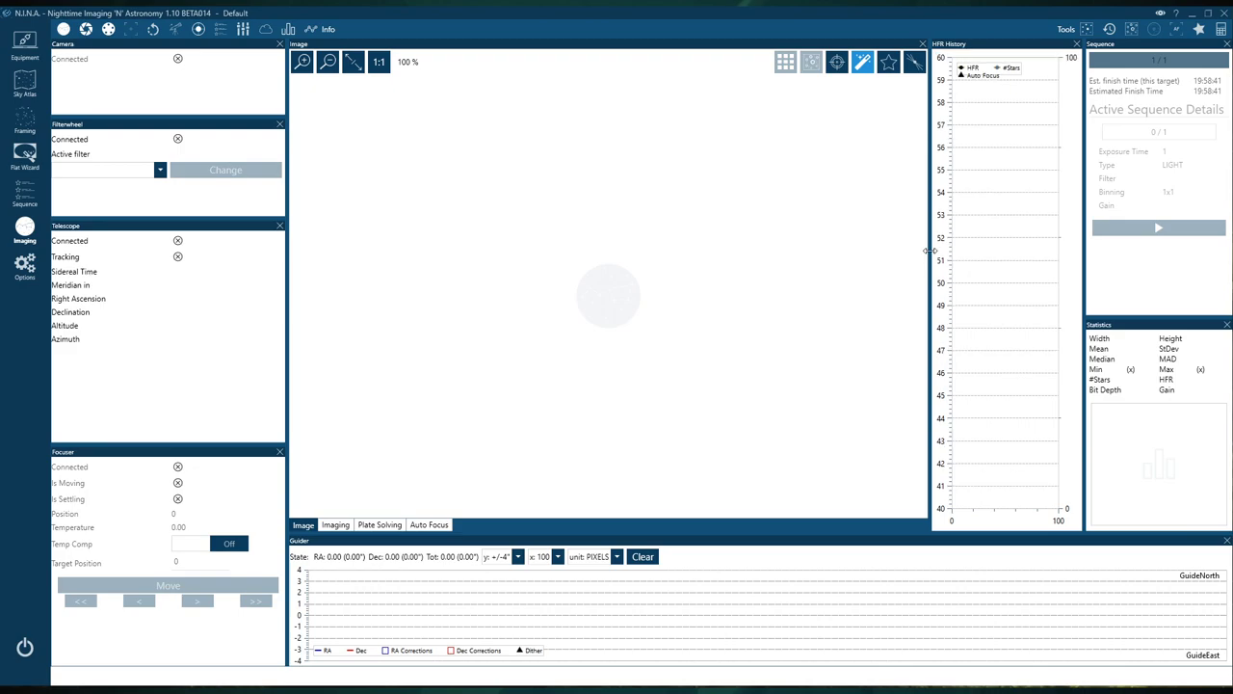
Dock the Imaging panel as a tab with Sequence, and switch between the two tabs, ending on Imaging
left_click(338, 525)
left_click_drag(337, 525, 1161, 175)
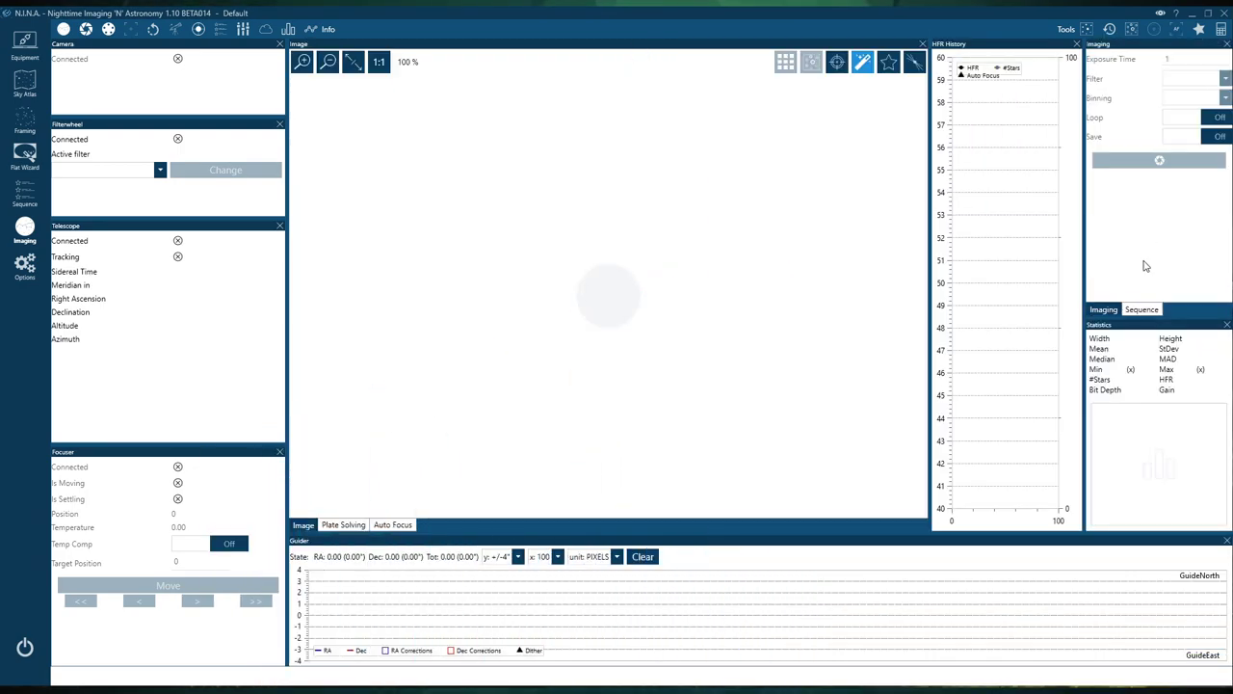
left_click(1141, 309)
left_click(1105, 309)
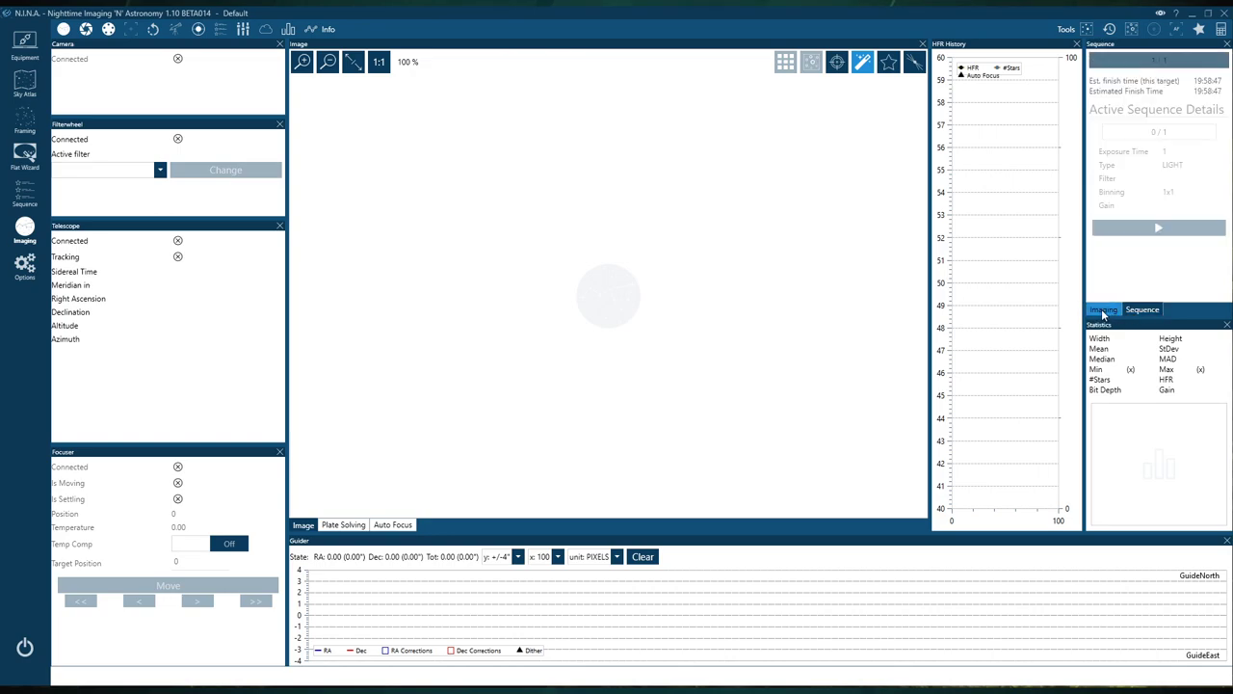
Redock Plate Solving into the Image tab group, and move the Image tab back to first place
left_click(347, 525)
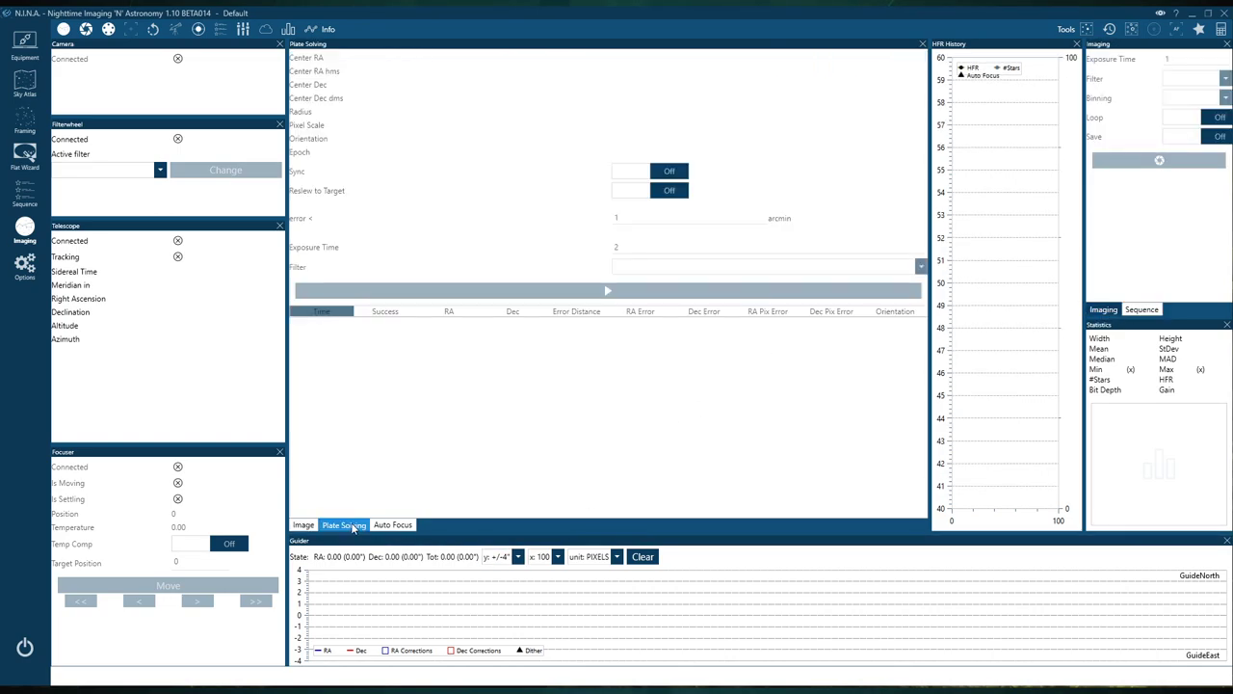
left_click_drag(340, 528, 610, 289)
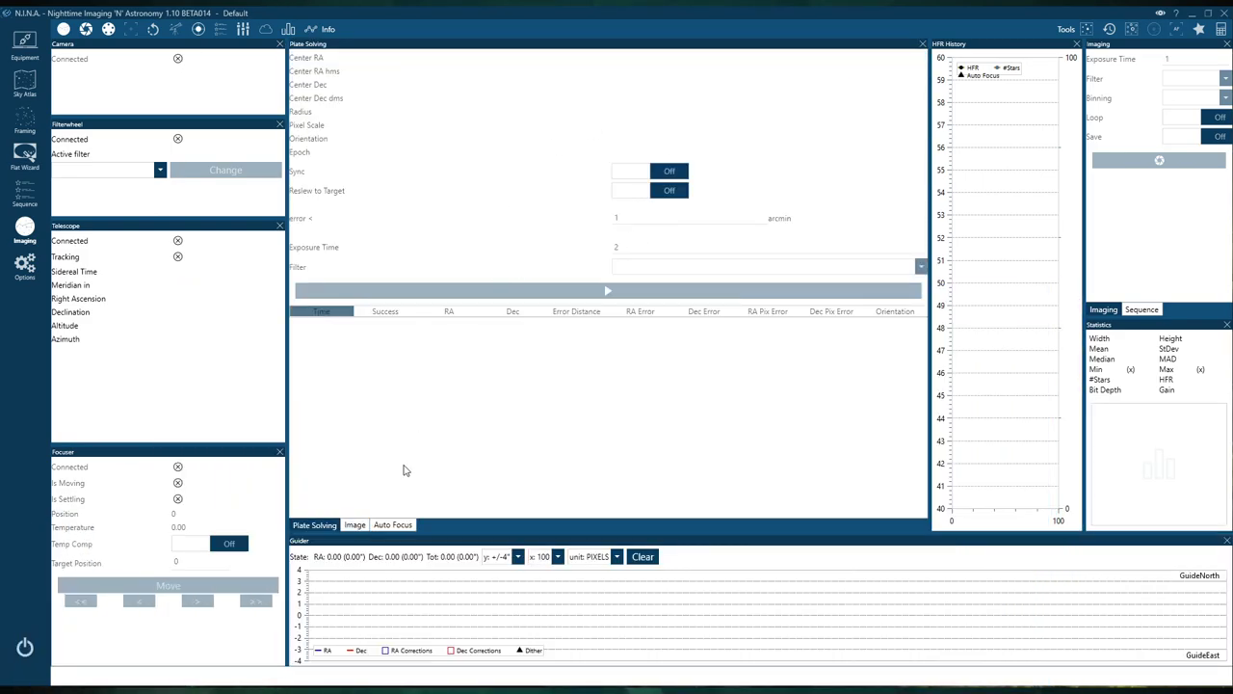
left_click_drag(355, 525, 325, 525)
left_click(344, 528)
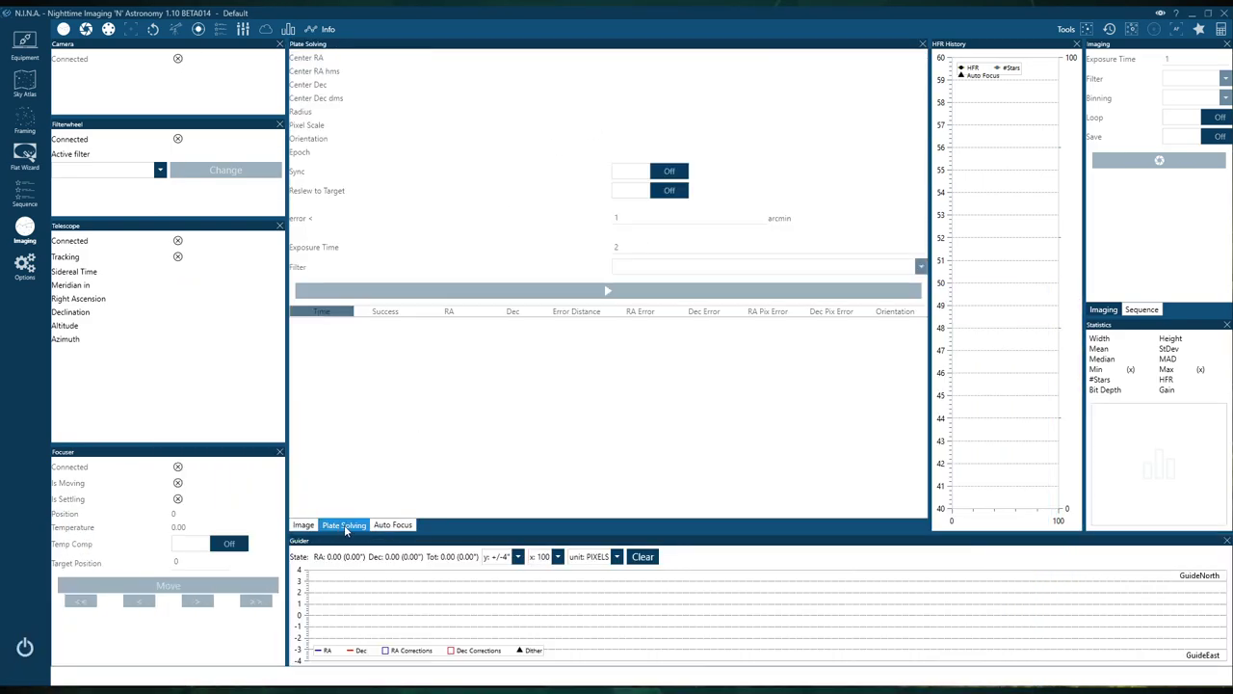
Dock Auto Focus above HFR History, widen their shared column, and make Auto Focus tall enough for its start control
left_click(383, 529)
left_click_drag(382, 529, 1015, 296)
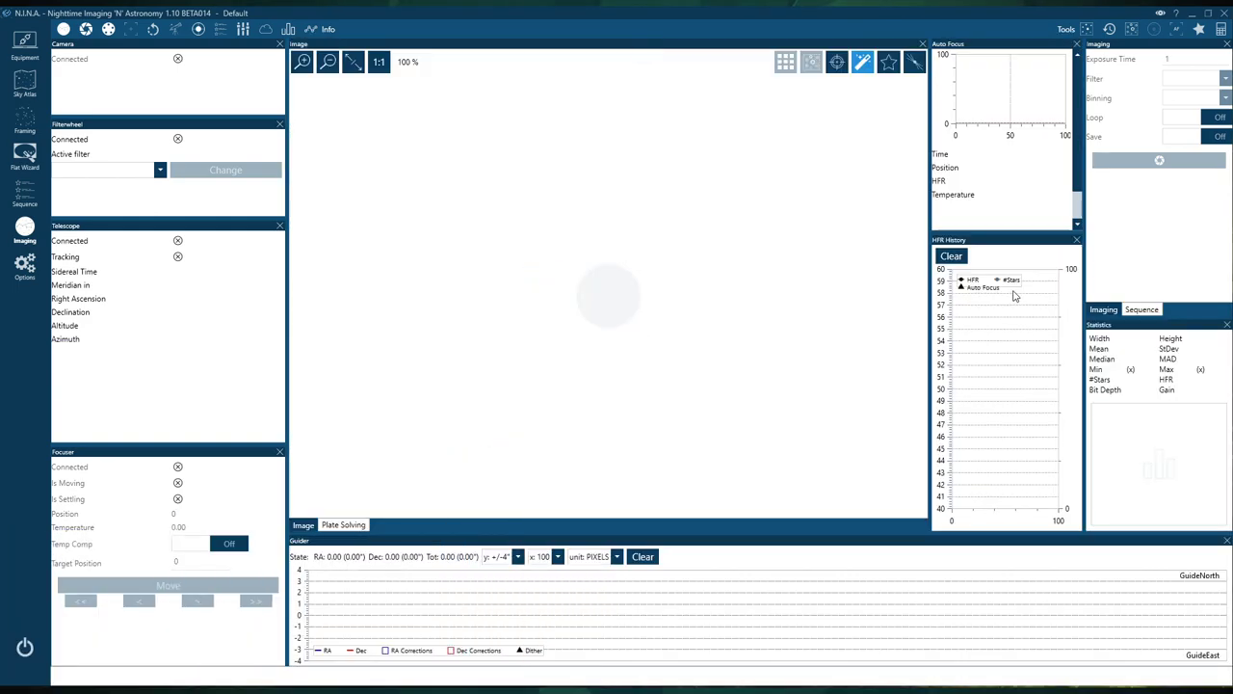
left_click_drag(928, 243, 885, 243)
left_click_drag(1003, 232, 1003, 290)
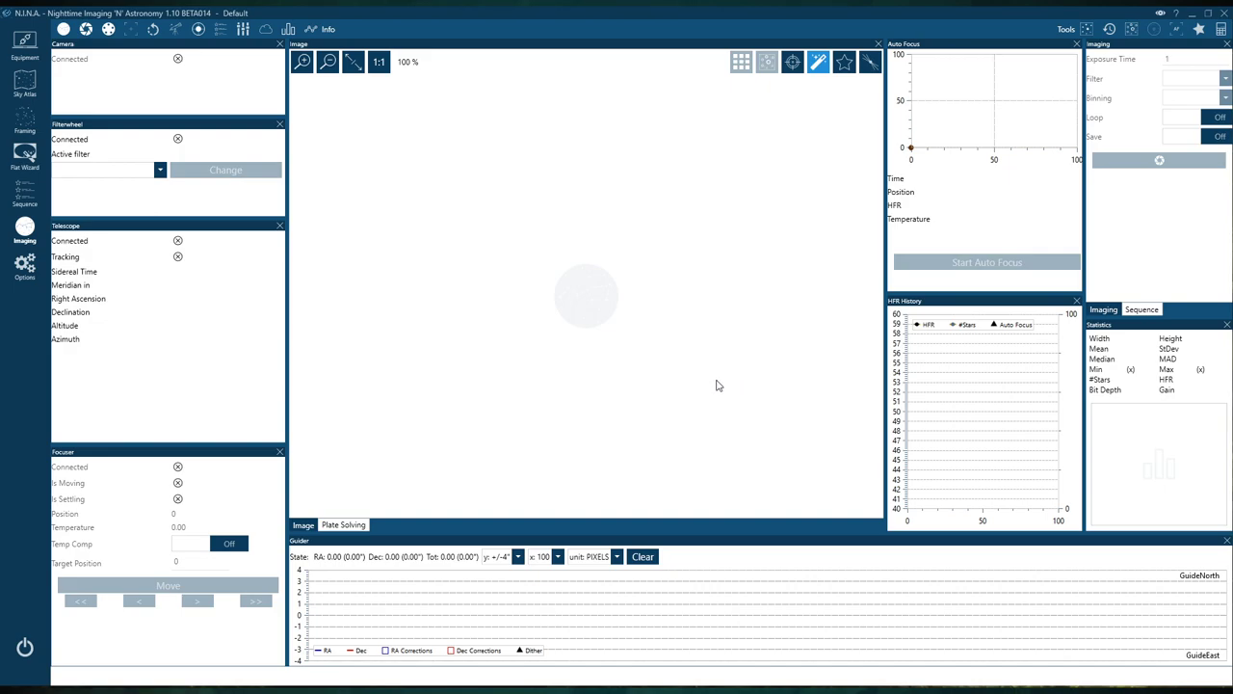
mouse_move(943, 521)
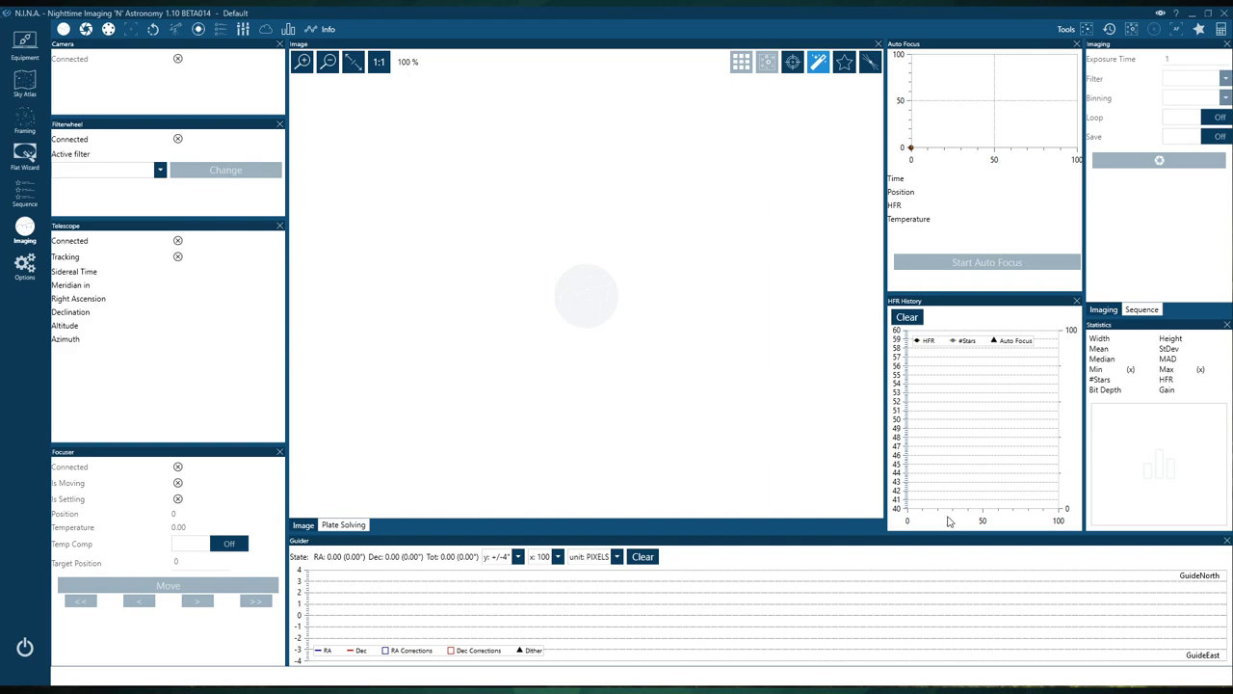